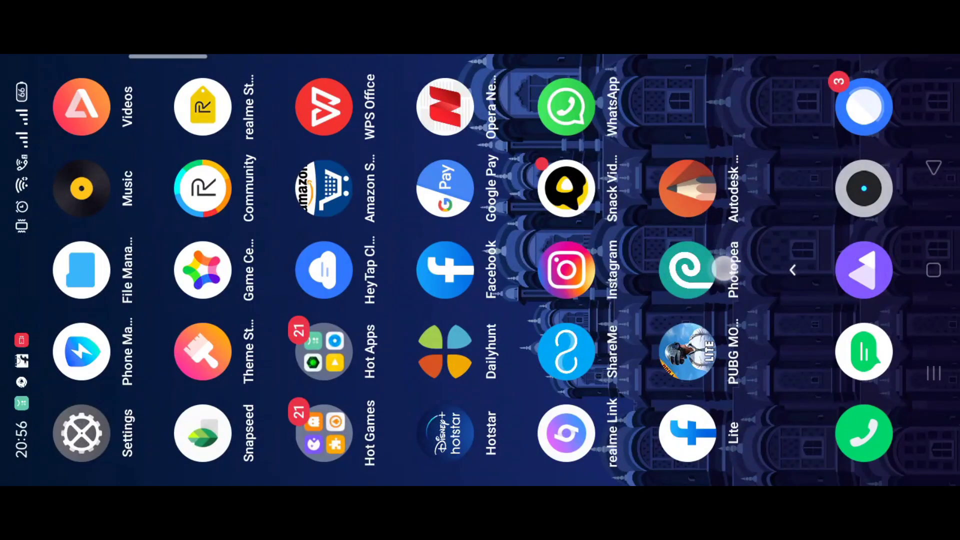
pyautogui.click(722, 270)
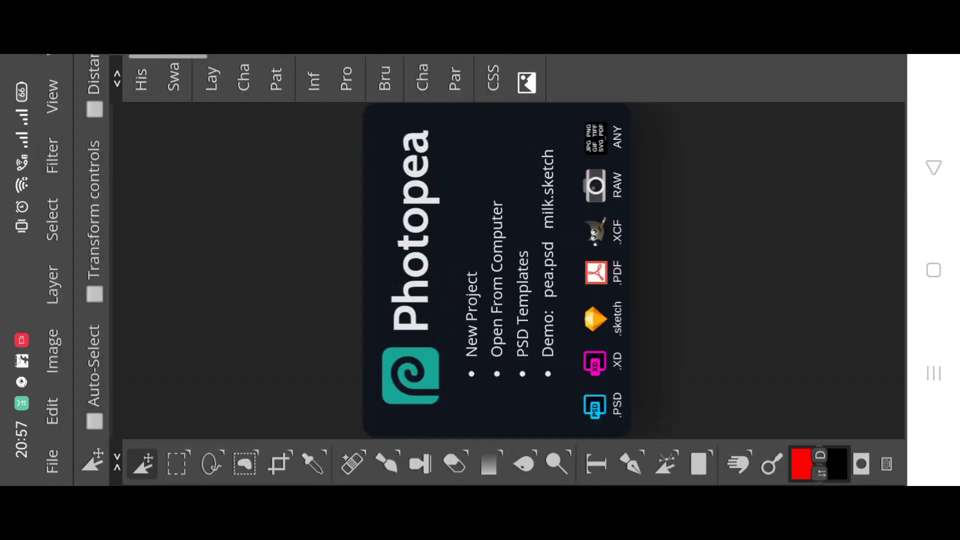
pyautogui.click(59, 458)
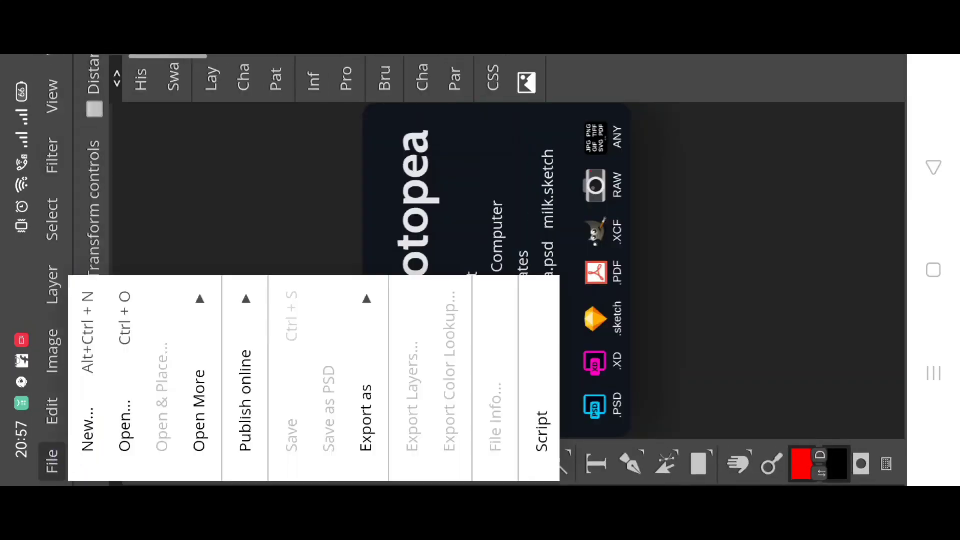
pyautogui.click(86, 443)
pyautogui.click(136, 450)
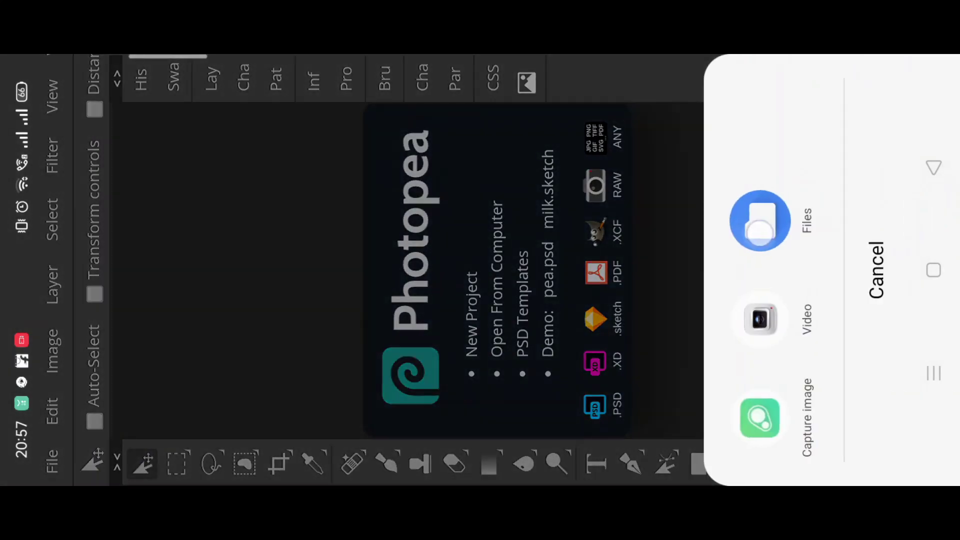
pyautogui.click(760, 223)
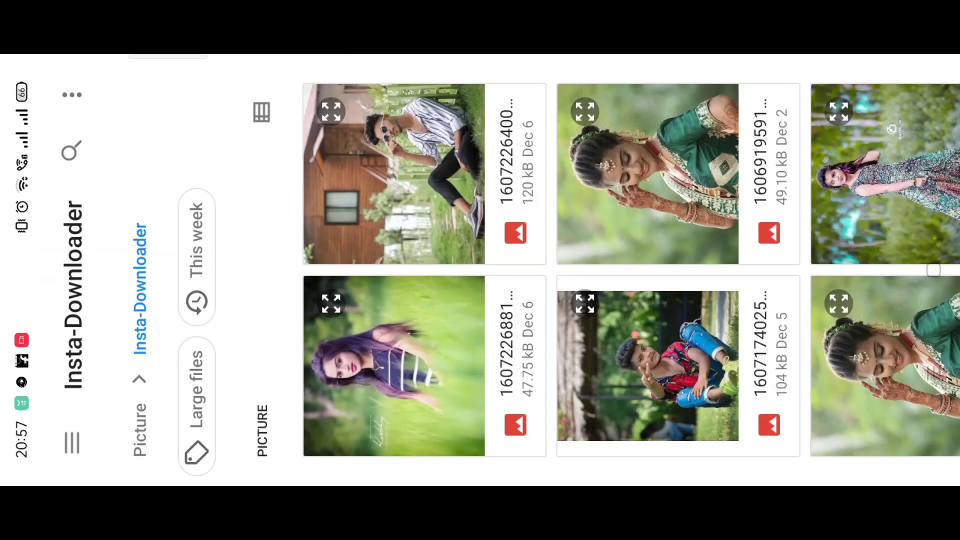
pyautogui.click(82, 453)
pyautogui.click(115, 436)
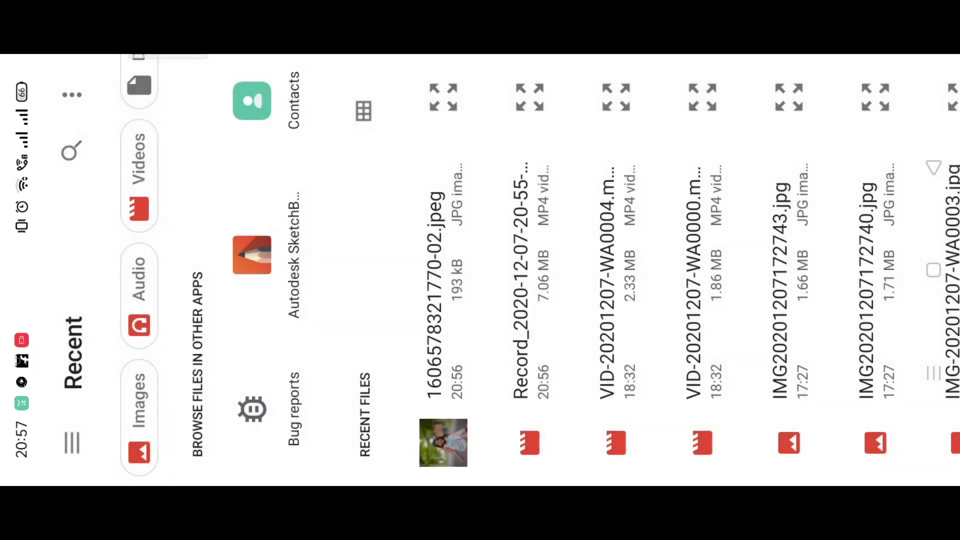
pyautogui.click(460, 203)
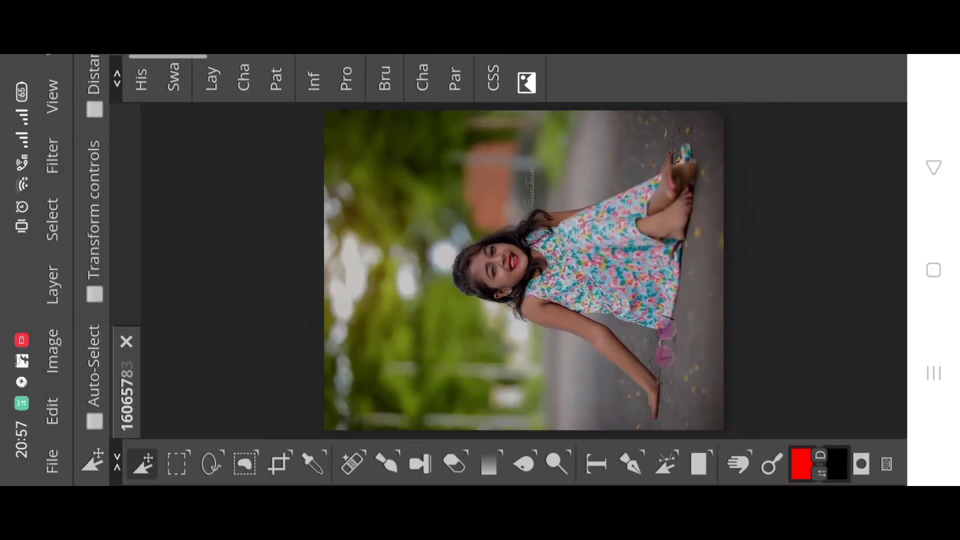
# Step: Add a Brightness/Contrast adjustment layer above the Background with Brightness raised to 83
pyautogui.moveTo(341, 344); pyautogui.dragTo(269, 351)
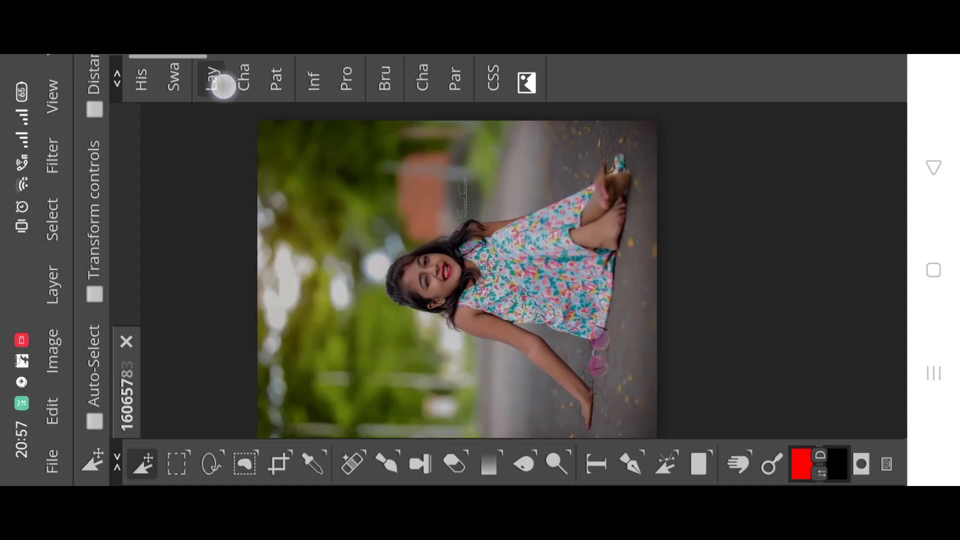
pyautogui.click(223, 86)
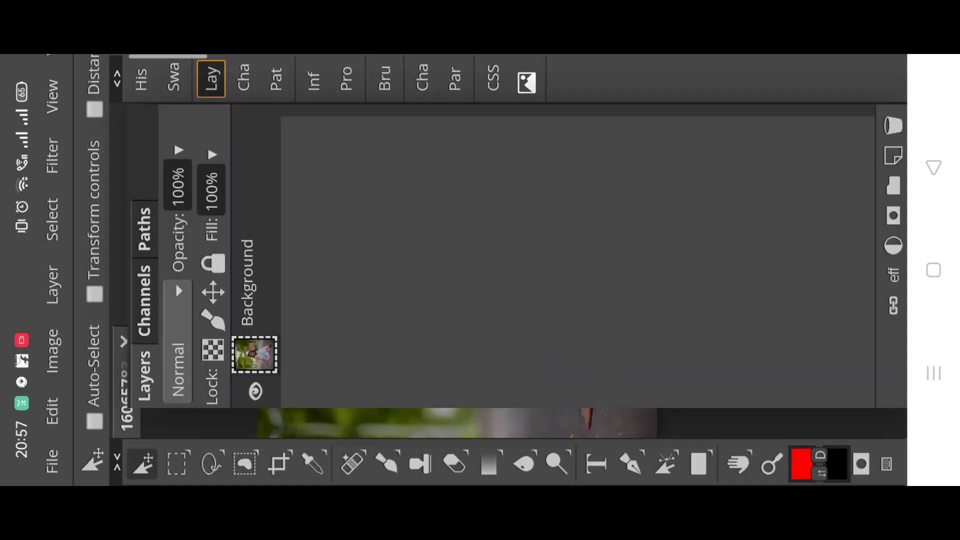
pyautogui.click(893, 245)
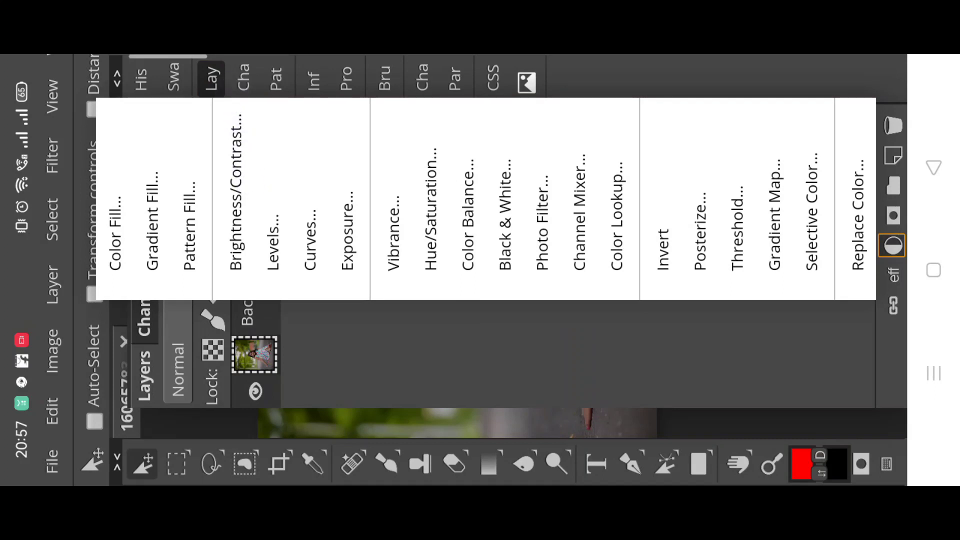
pyautogui.click(235, 195)
pyautogui.scroll(-3, 662, 279)
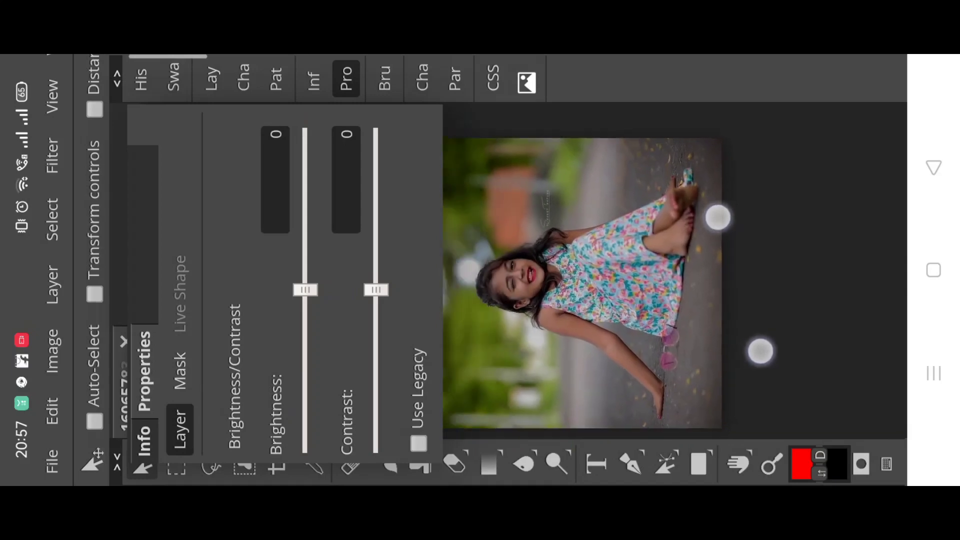
pyautogui.scroll(-2, 739, 282)
pyautogui.moveTo(305, 291); pyautogui.dragTo(307, 222)
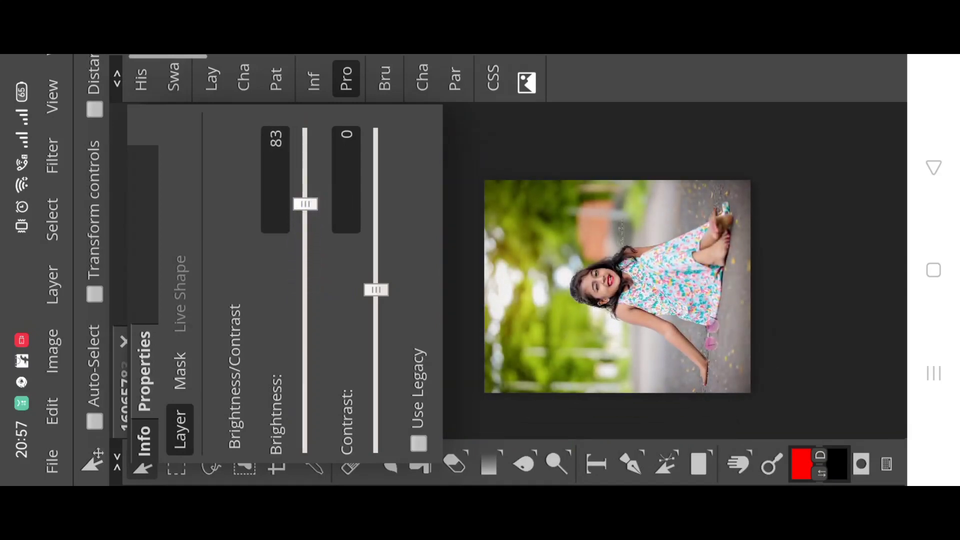
pyautogui.click(346, 78)
pyautogui.scroll(3, 600, 270)
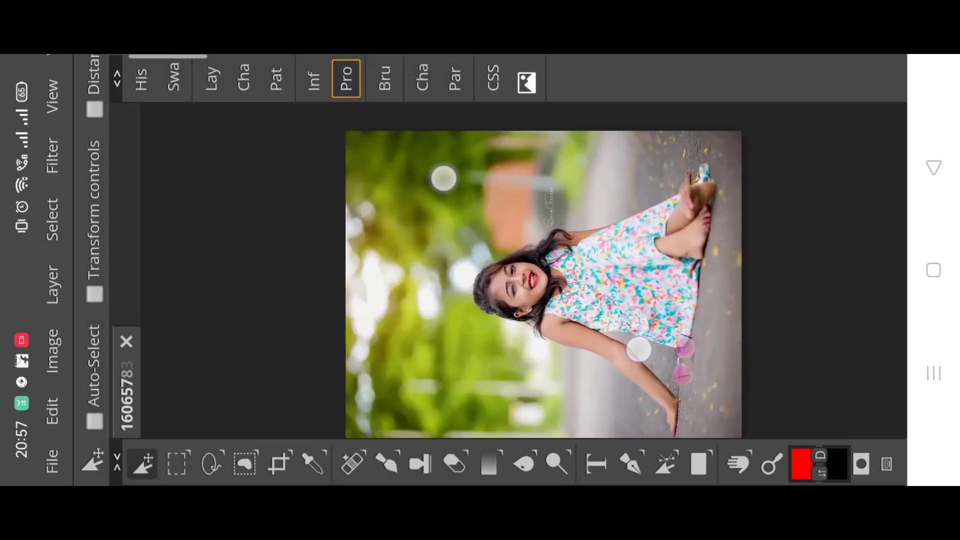
pyautogui.scroll(3, 522, 266)
pyautogui.scroll(-3, 520, 266)
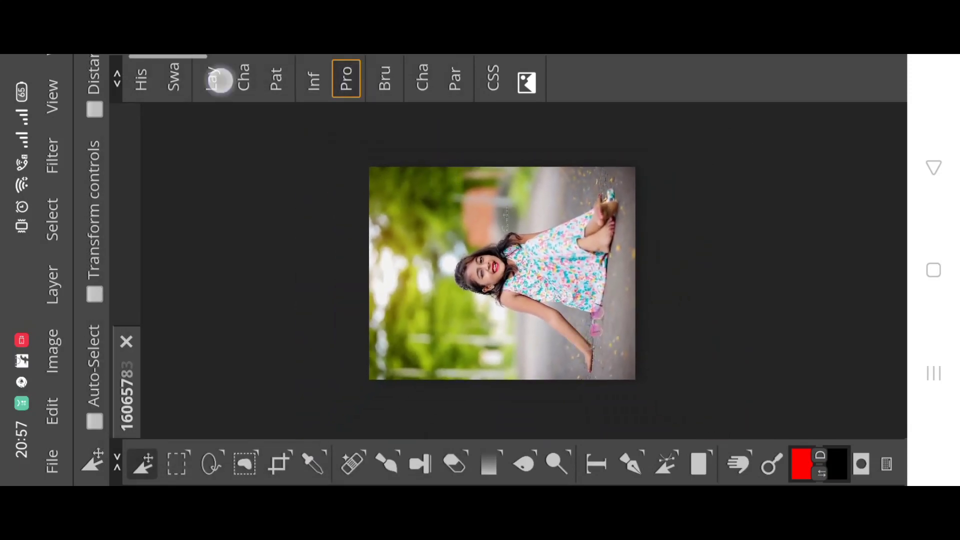
pyautogui.click(220, 80)
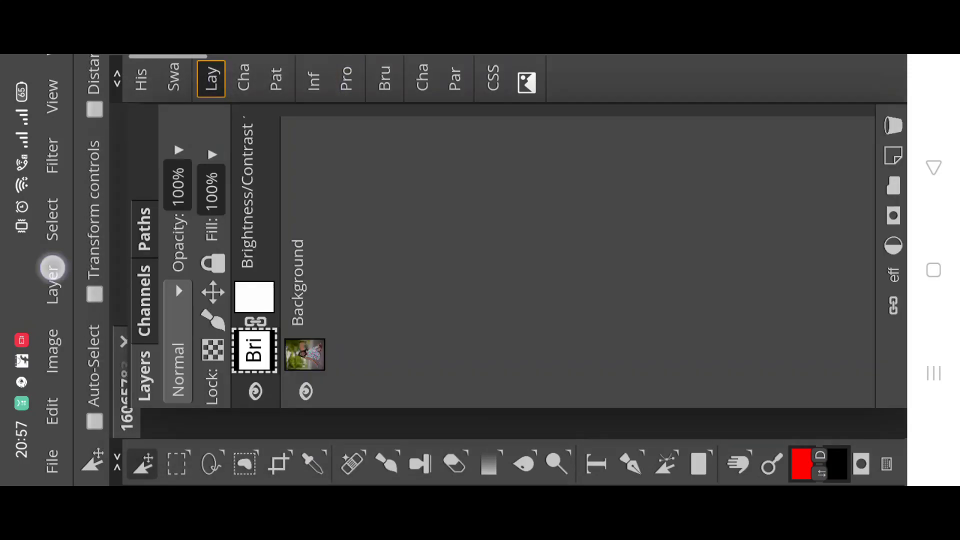
# Step: Merge the Brightness/Contrast adjustment down into the photo layer
pyautogui.click(52, 269)
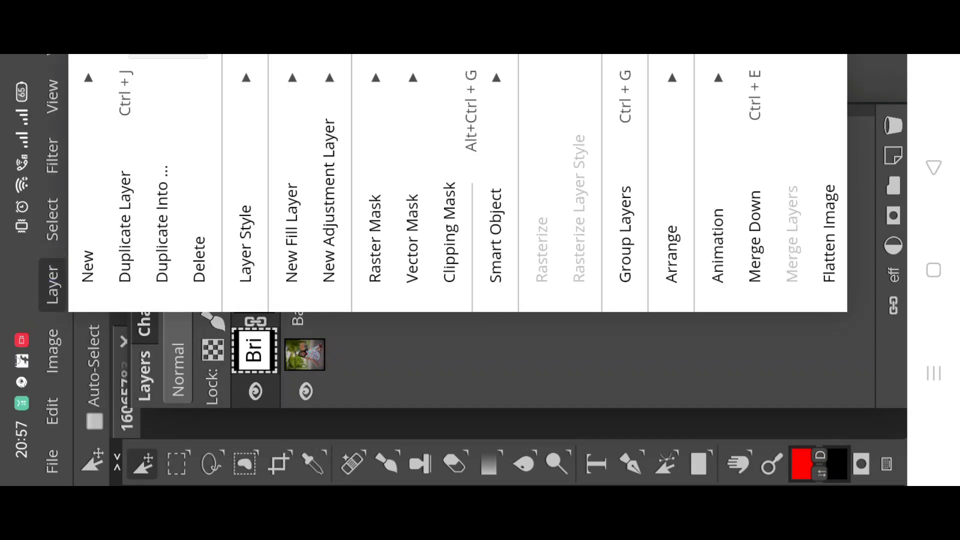
pyautogui.click(750, 188)
pyautogui.click(214, 80)
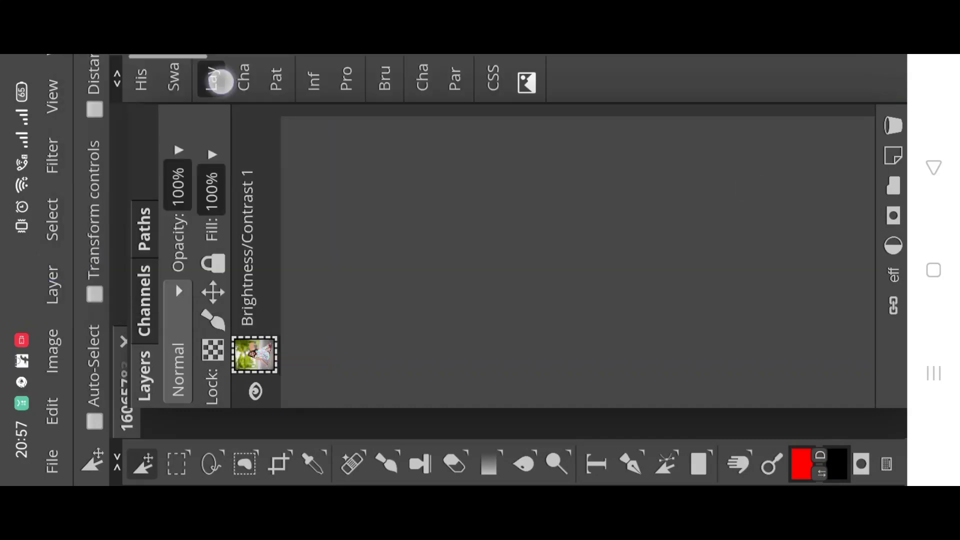
pyautogui.click(211, 78)
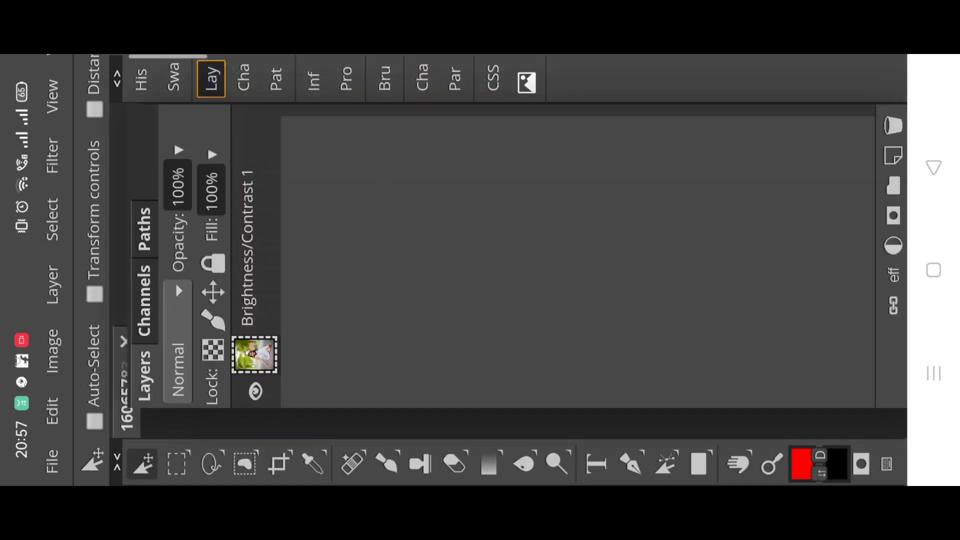
# Step: Duplicate the merged photo layer, giving two 'Brightness/Contrast 1' layers
pyautogui.click(52, 285)
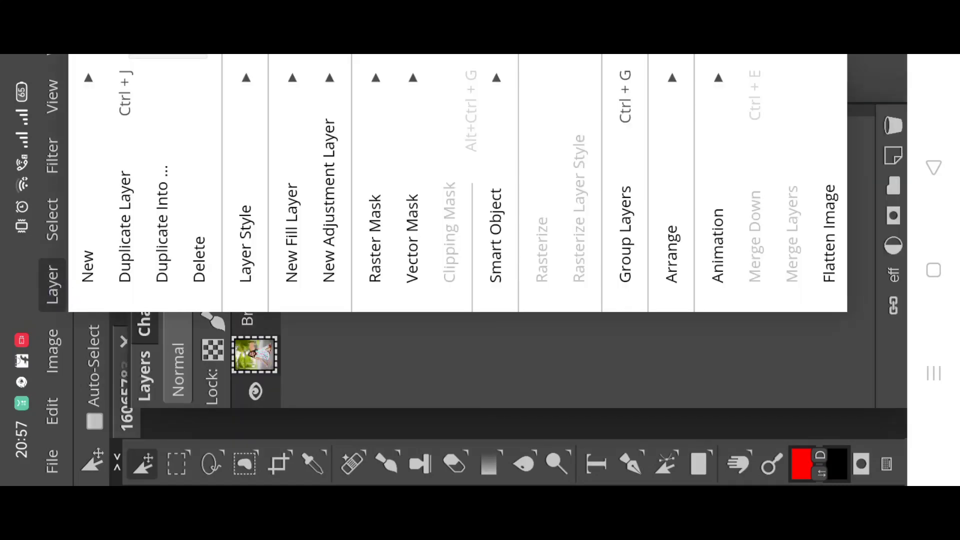
pyautogui.click(125, 228)
pyautogui.click(211, 79)
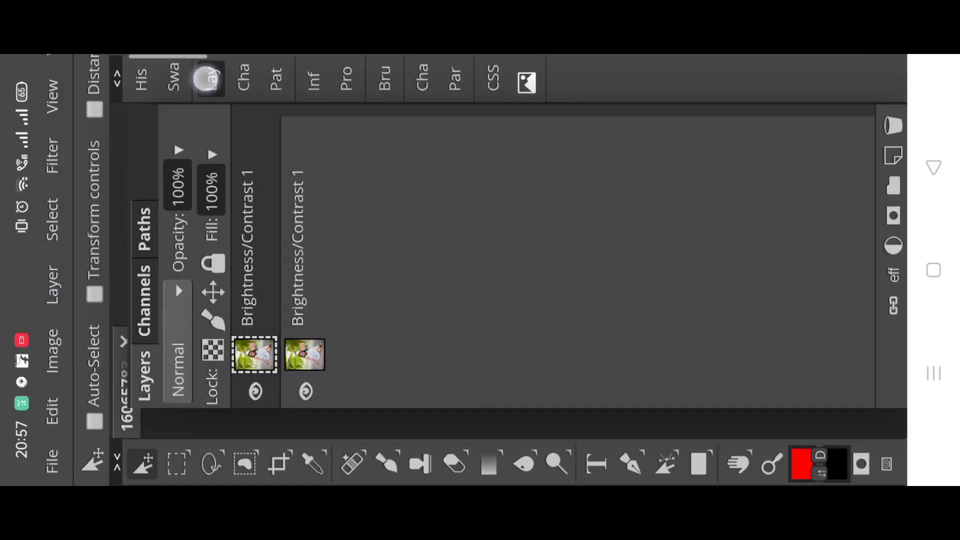
pyautogui.scroll(3, 512, 271)
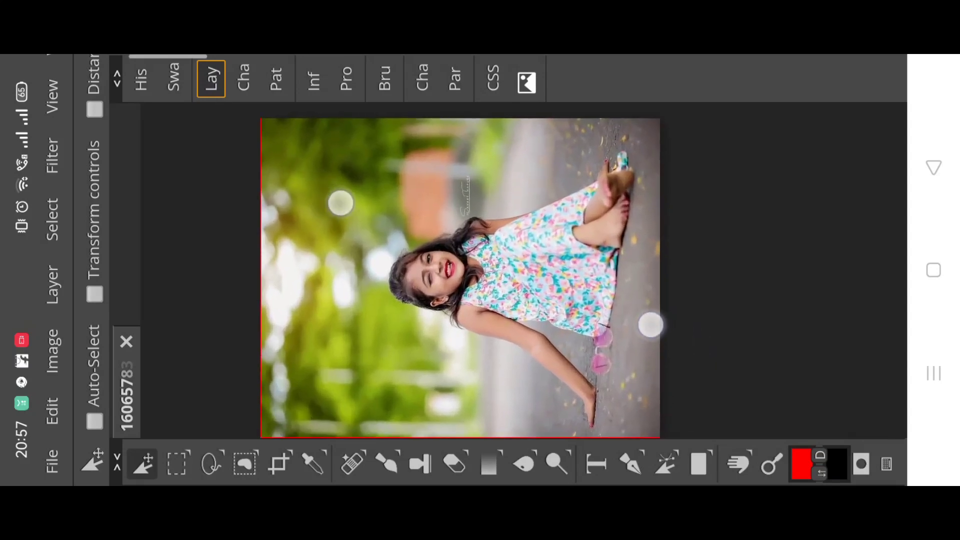
pyautogui.scroll(-3, 512, 271)
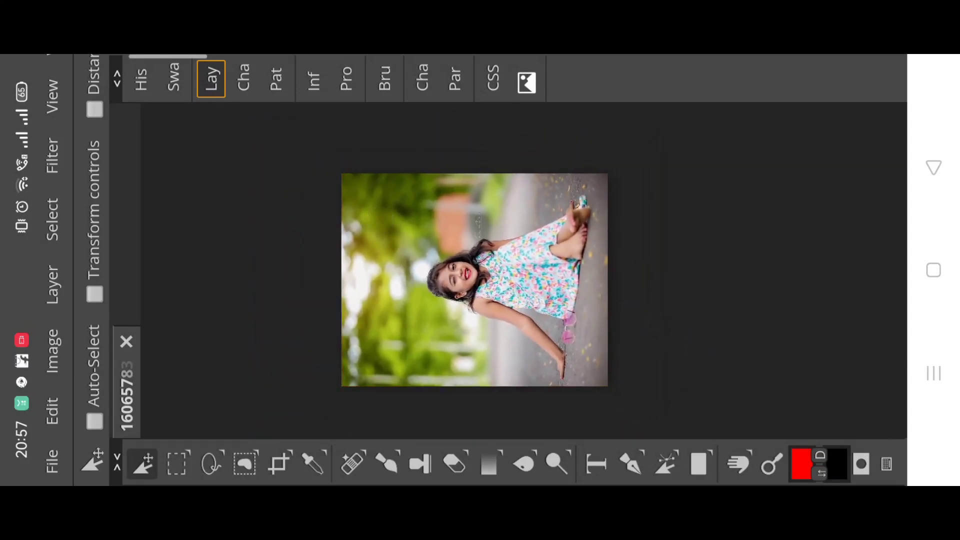
pyautogui.click(211, 79)
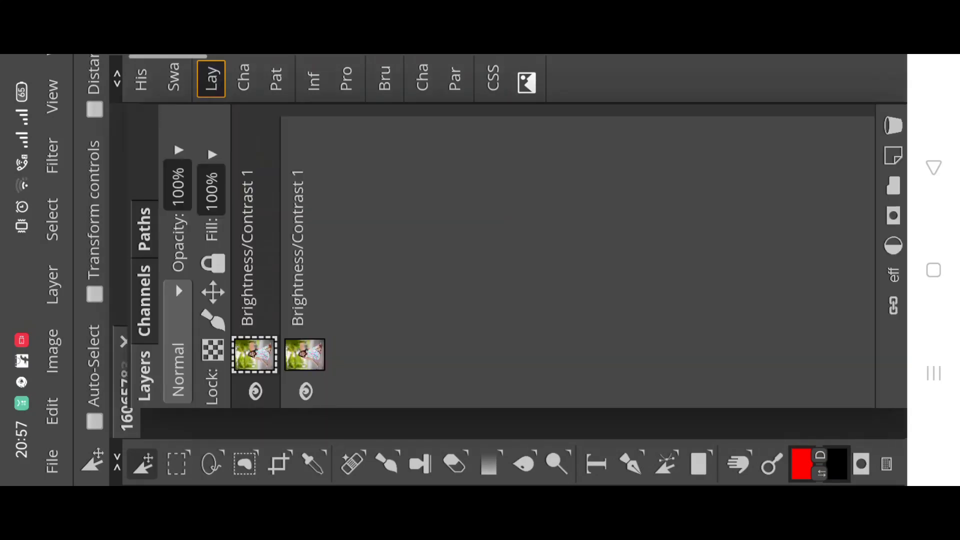
# Step: Add a Master-range Hue/Saturation layer with Saturation -100, Lightness about -15 and Hue 25
pyautogui.click(893, 246)
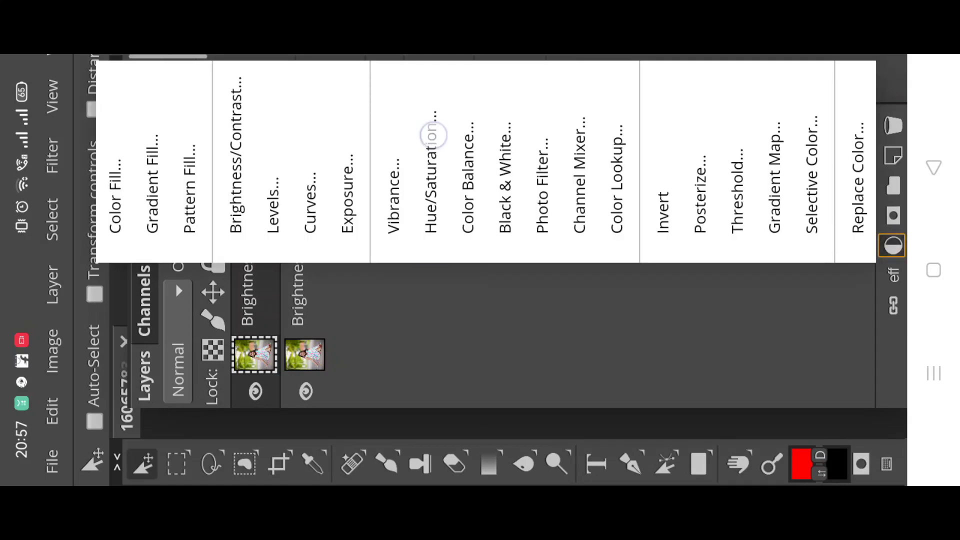
pyautogui.click(433, 135)
pyautogui.moveTo(654, 286); pyautogui.dragTo(807, 289)
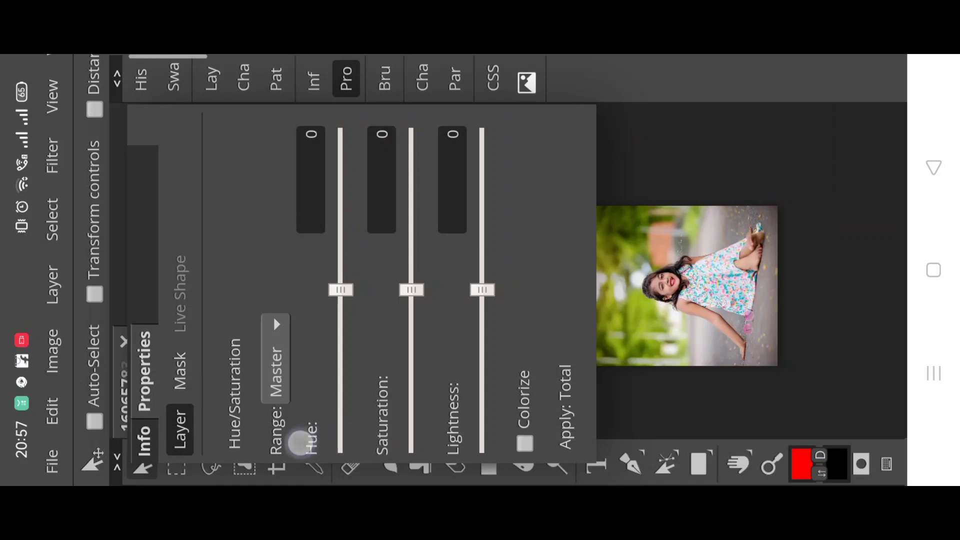
pyautogui.moveTo(411, 290); pyautogui.dragTo(411, 447)
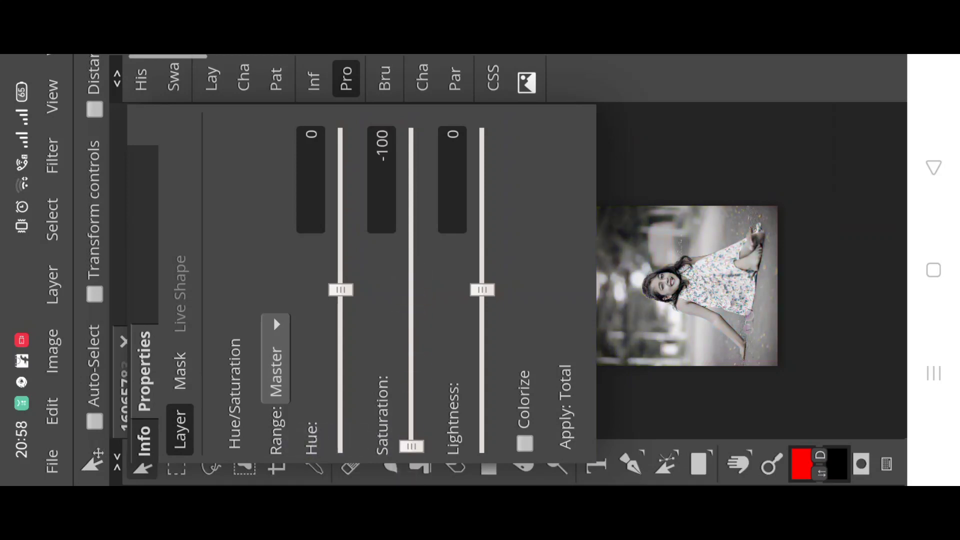
pyautogui.moveTo(482, 291)
pyautogui.mouseDown()
pyautogui.moveTo(482, 341)
pyautogui.moveTo(482, 311)
pyautogui.mouseUp()
pyautogui.moveTo(340, 290)
pyautogui.mouseDown()
pyautogui.moveTo(343, 122)
pyautogui.moveTo(429, 315)
pyautogui.moveTo(495, 389)
pyautogui.mouseUp()
pyautogui.moveTo(341, 404)
pyautogui.mouseDown()
pyautogui.moveTo(339, 187)
pyautogui.moveTo(339, 259)
pyautogui.mouseUp()
pyautogui.moveTo(482, 311)
pyautogui.mouseDown()
pyautogui.moveTo(482, 249)
pyautogui.moveTo(482, 308)
pyautogui.moveTo(495, 322)
pyautogui.moveTo(495, 313)
pyautogui.mouseUp()
pyautogui.moveTo(350, 260); pyautogui.dragTo(353, 269)
pyautogui.click(279, 337)
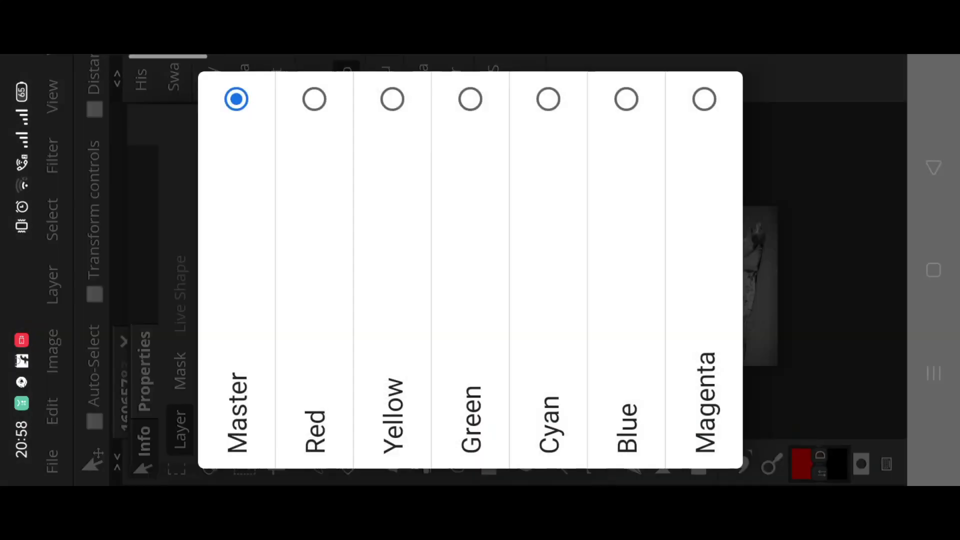
pyautogui.click(252, 196)
pyautogui.click(346, 79)
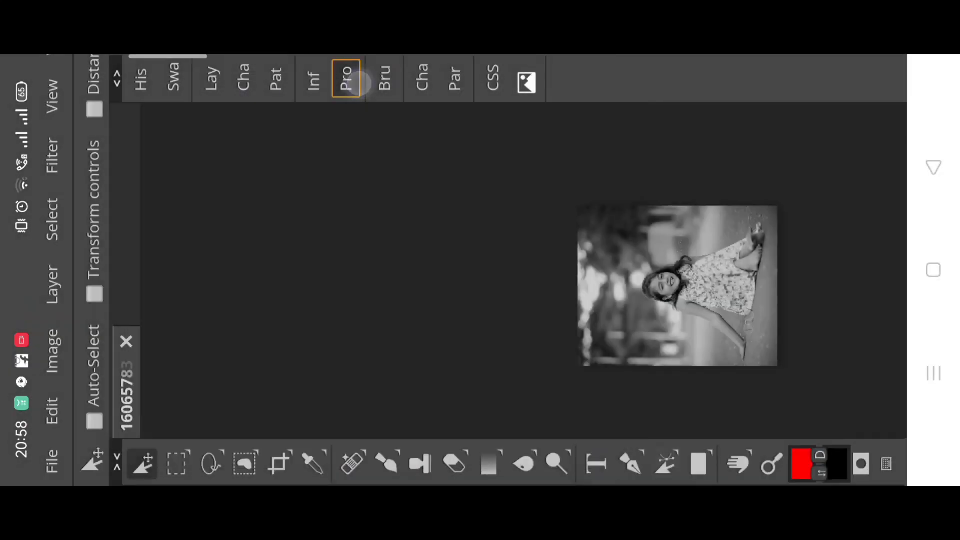
# Step: Merge Hue/Saturation 1 into the top photo copy, leaving a greyscale layer above the colour one
pyautogui.scroll(5, 648, 296)
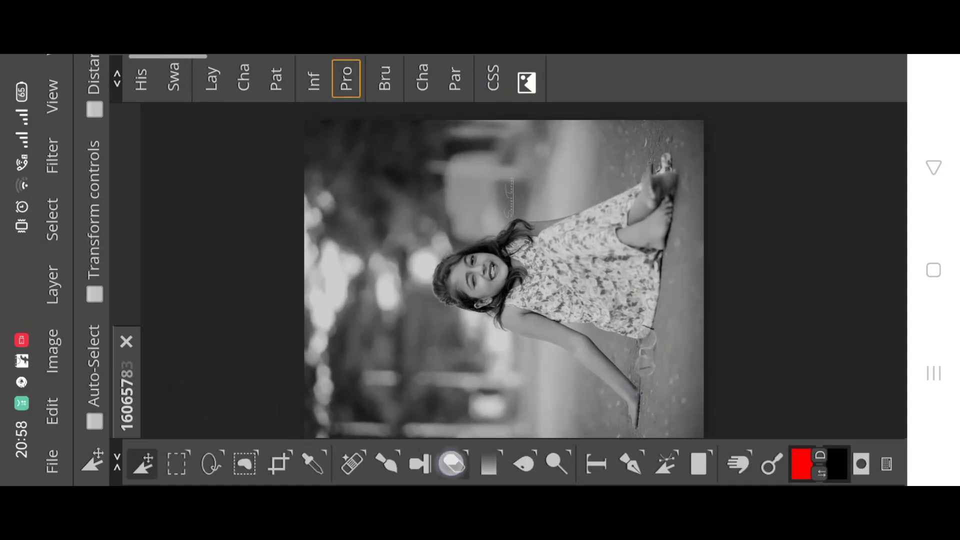
pyautogui.click(453, 463)
pyautogui.scroll(5, 530, 298)
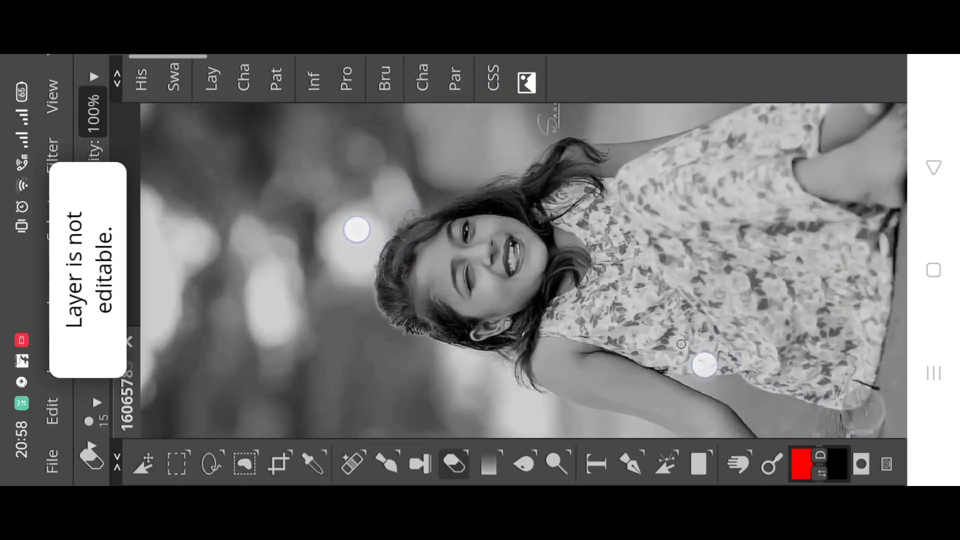
pyautogui.click(52, 285)
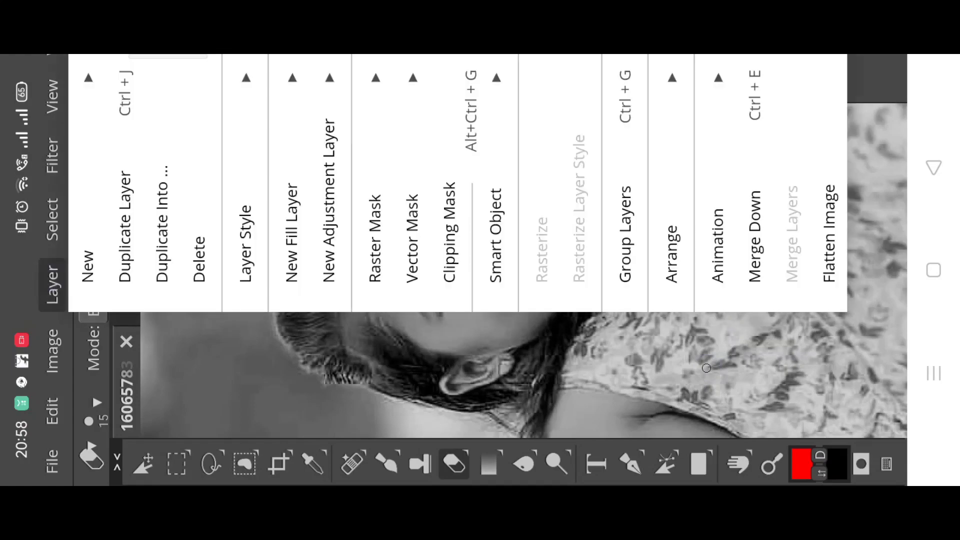
pyautogui.click(52, 285)
pyautogui.click(212, 79)
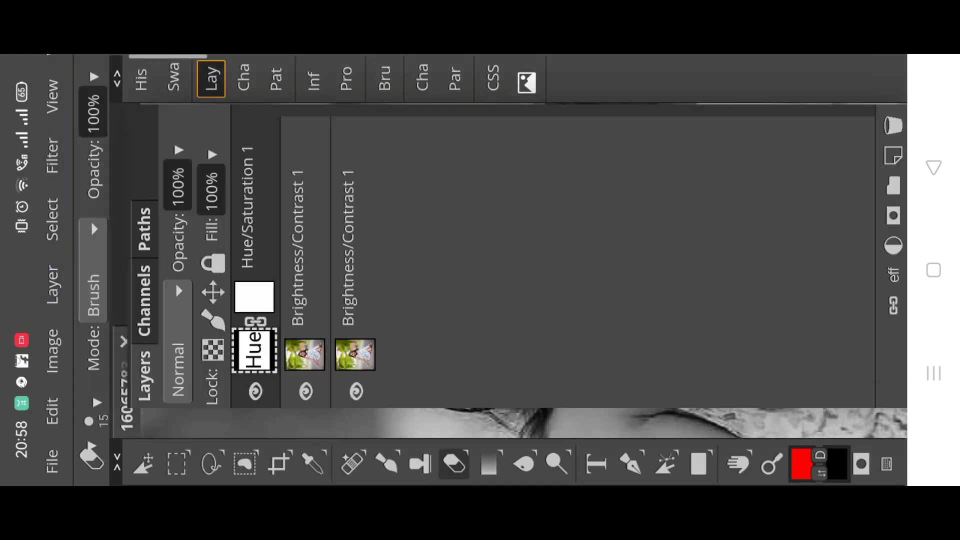
pyautogui.click(52, 285)
pyautogui.click(762, 210)
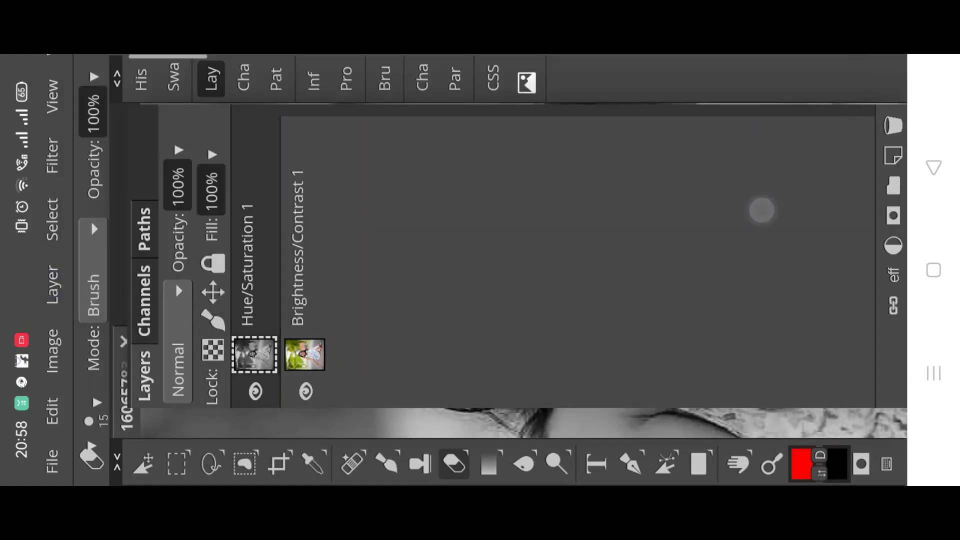
pyautogui.click(211, 79)
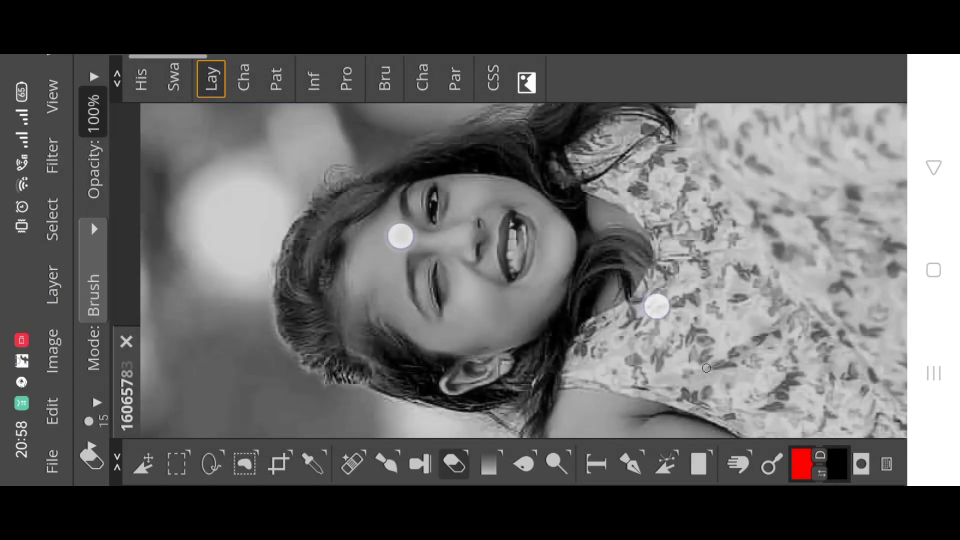
# Step: Give the eraser a soft round brush at 787 px with 0% hardness
pyautogui.scroll(3, 525, 270)
pyautogui.moveTo(383, 300); pyautogui.dragTo(371, 269)
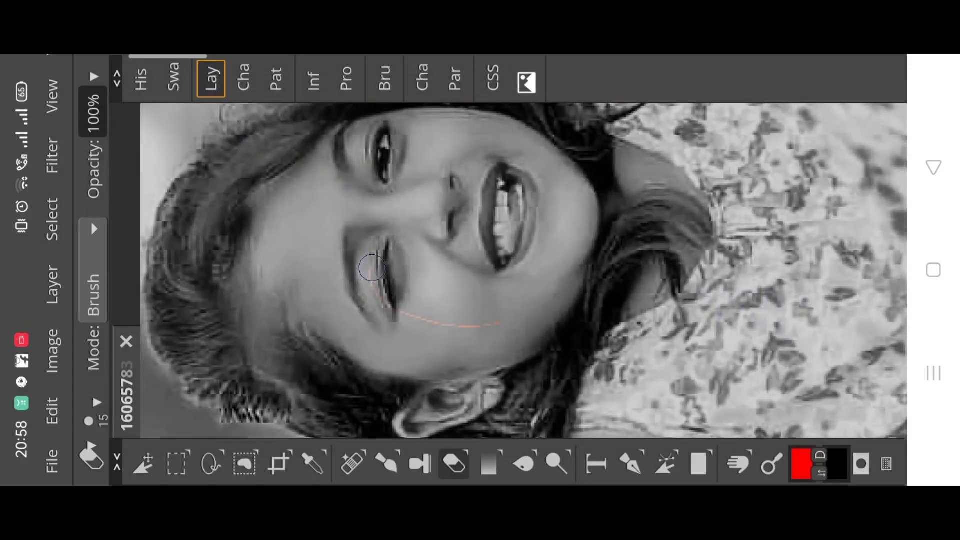
pyautogui.click(95, 411)
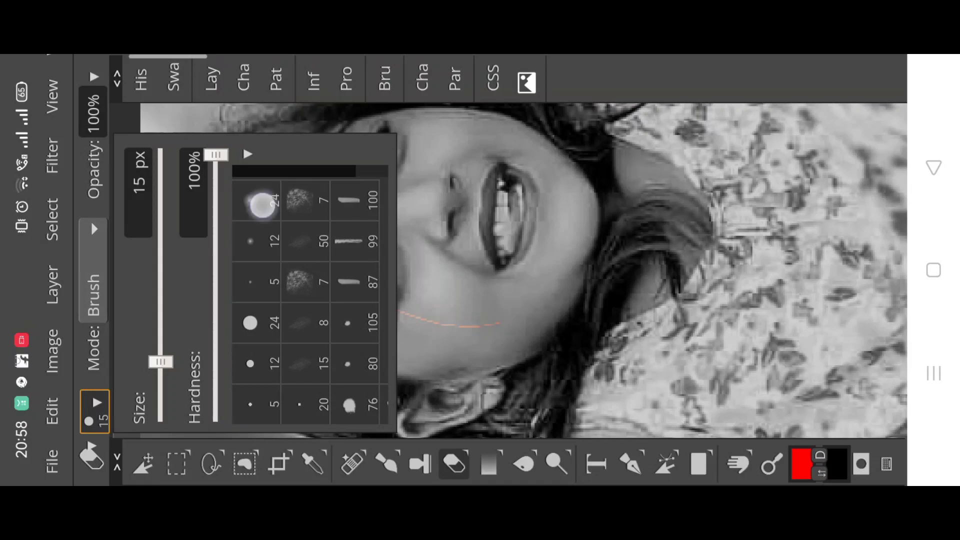
pyautogui.click(250, 200)
pyautogui.moveTo(165, 279); pyautogui.dragTo(165, 124)
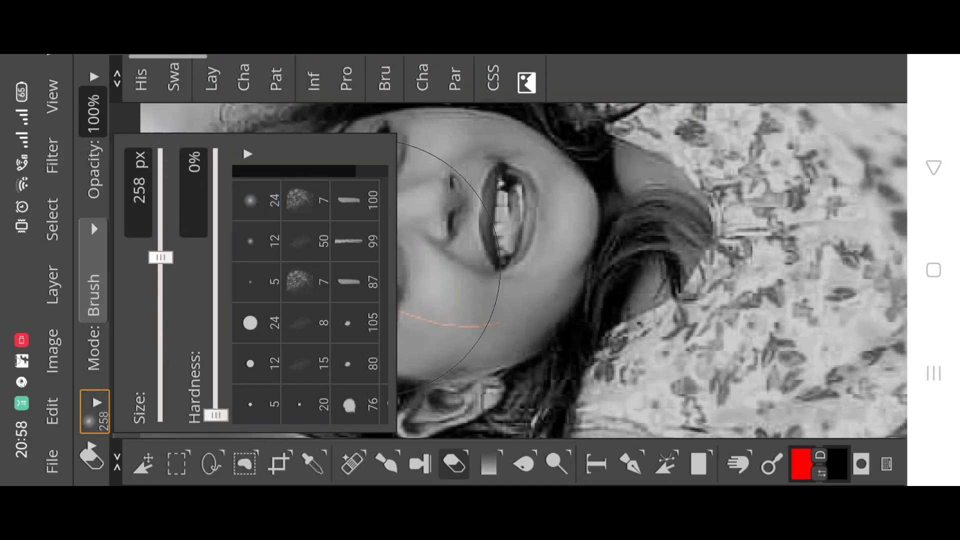
pyautogui.moveTo(161, 257)
pyautogui.mouseDown()
pyautogui.moveTo(160, 154)
pyautogui.moveTo(160, 176)
pyautogui.mouseUp()
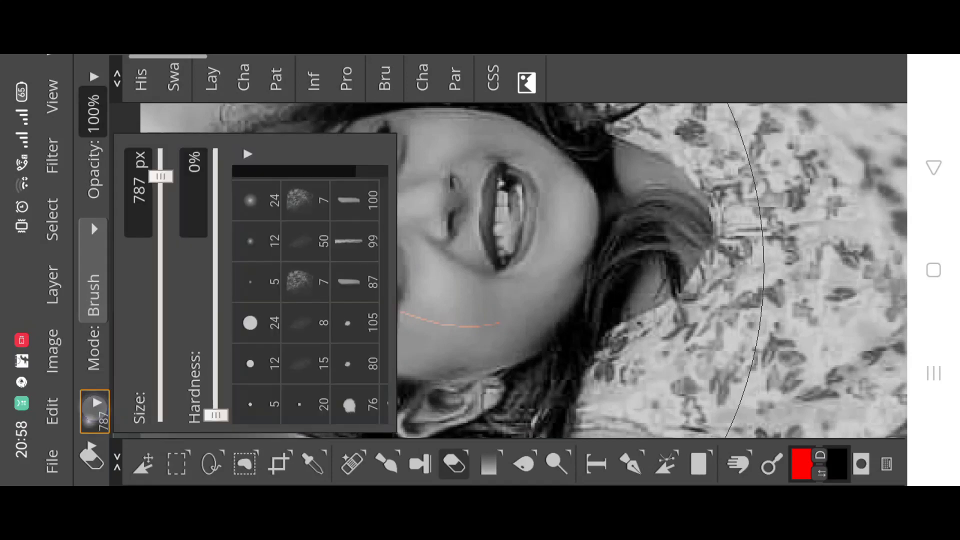
# Step: Erase the greyscale layer over the girl's lips, cheeks, dress and arm to reveal colour
pyautogui.moveTo(505, 220)
pyautogui.mouseDown()
pyautogui.moveTo(478, 279)
pyautogui.moveTo(426, 253)
pyautogui.moveTo(412, 307)
pyautogui.moveTo(493, 295)
pyautogui.moveTo(390, 268)
pyautogui.moveTo(257, 262)
pyautogui.moveTo(368, 364)
pyautogui.moveTo(346, 271)
pyautogui.mouseUp()
pyautogui.scroll(-2, 345, 270)
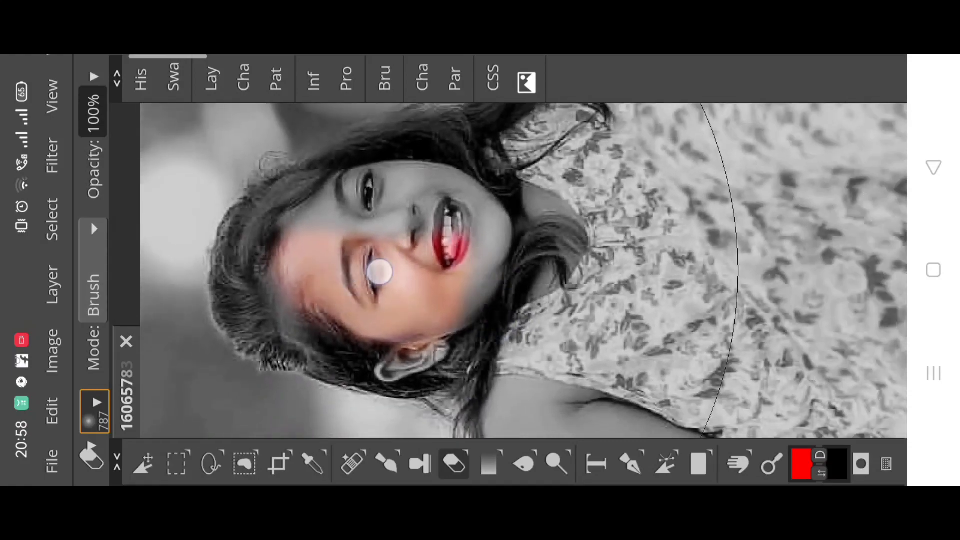
pyautogui.scroll(-5, 530, 267)
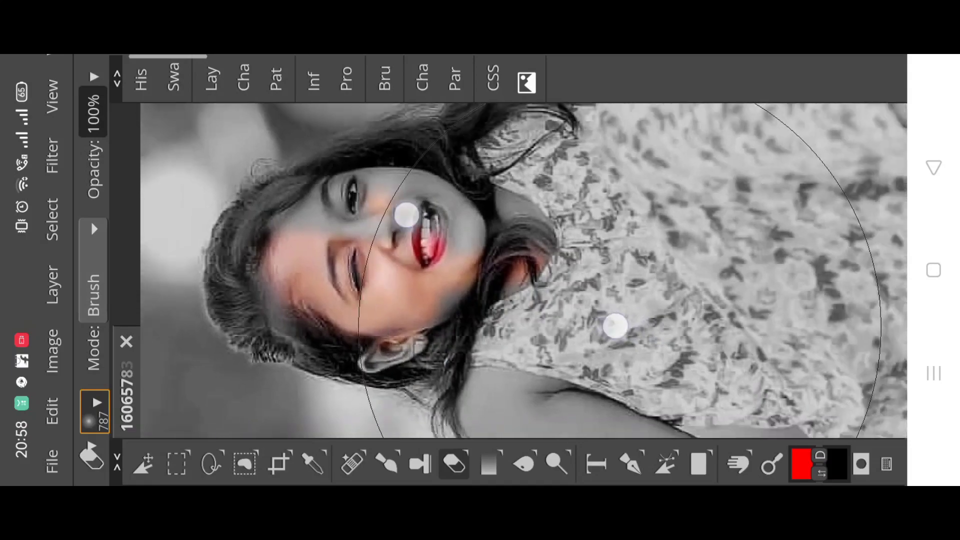
pyautogui.moveTo(648, 291)
pyautogui.mouseDown()
pyautogui.moveTo(503, 283)
pyautogui.moveTo(647, 307)
pyautogui.moveTo(469, 294)
pyautogui.moveTo(632, 317)
pyautogui.moveTo(424, 289)
pyautogui.moveTo(614, 229)
pyautogui.mouseUp()
pyautogui.scroll(5, 510, 270)
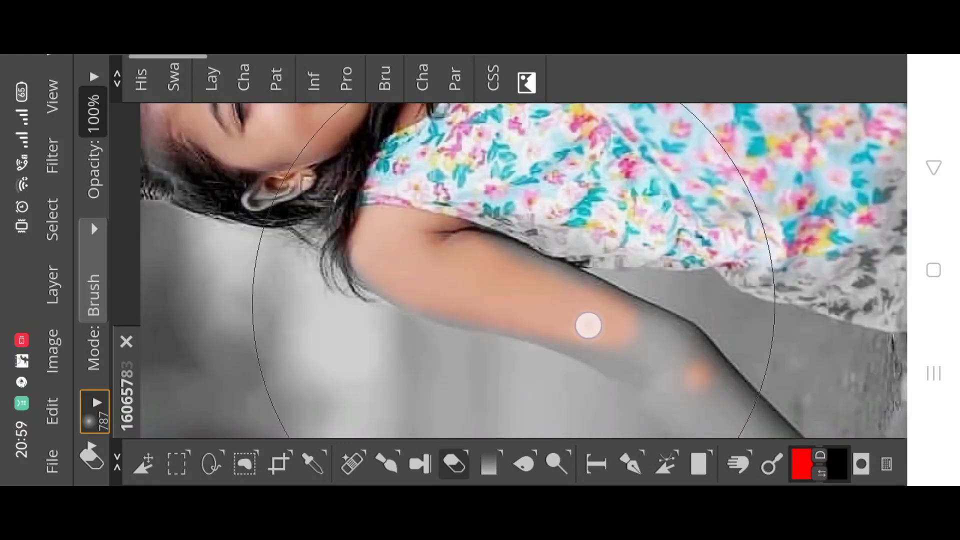
pyautogui.scroll(5, 511, 270)
pyautogui.moveTo(424, 214); pyautogui.dragTo(520, 206)
pyautogui.scroll(-3, 520, 206)
pyautogui.scroll(-3, 520, 206)
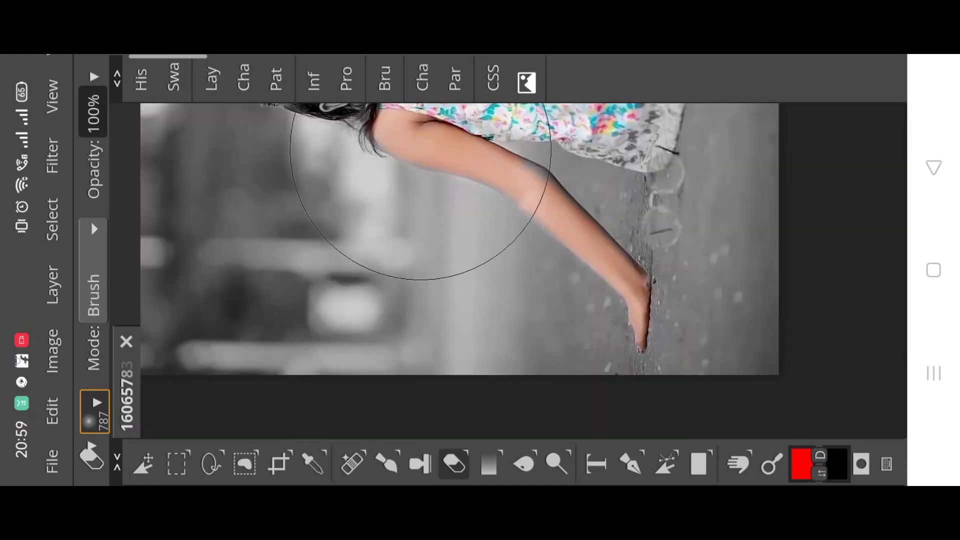
pyautogui.scroll(-3, 605, 257)
pyautogui.scroll(3, 467, 306)
# Step: Undo stray eraser strokes in the History panel and check the colourised girl on grey
pyautogui.click(141, 77)
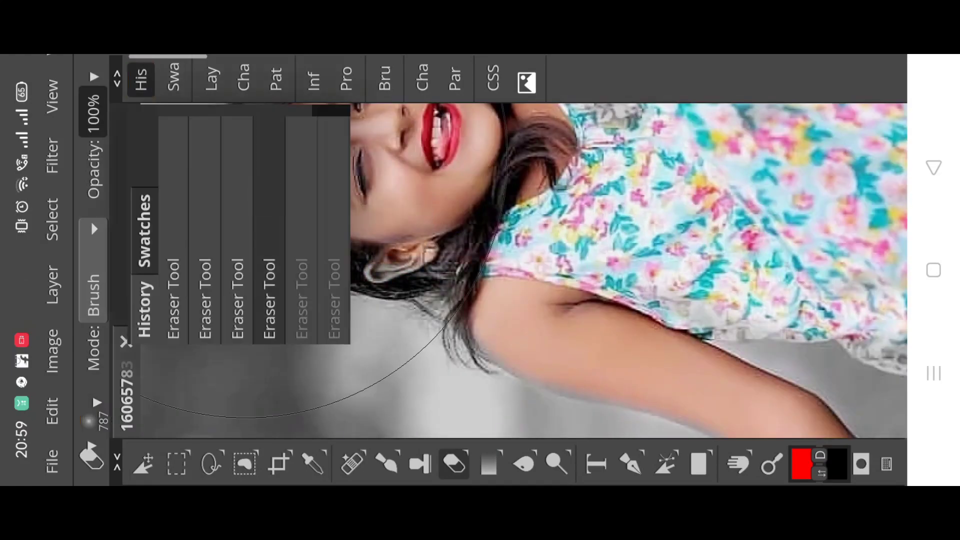
pyautogui.click(229, 167)
pyautogui.scroll(2, 345, 231)
pyautogui.scroll(-2, 346, 231)
pyautogui.scroll(-2, 345, 231)
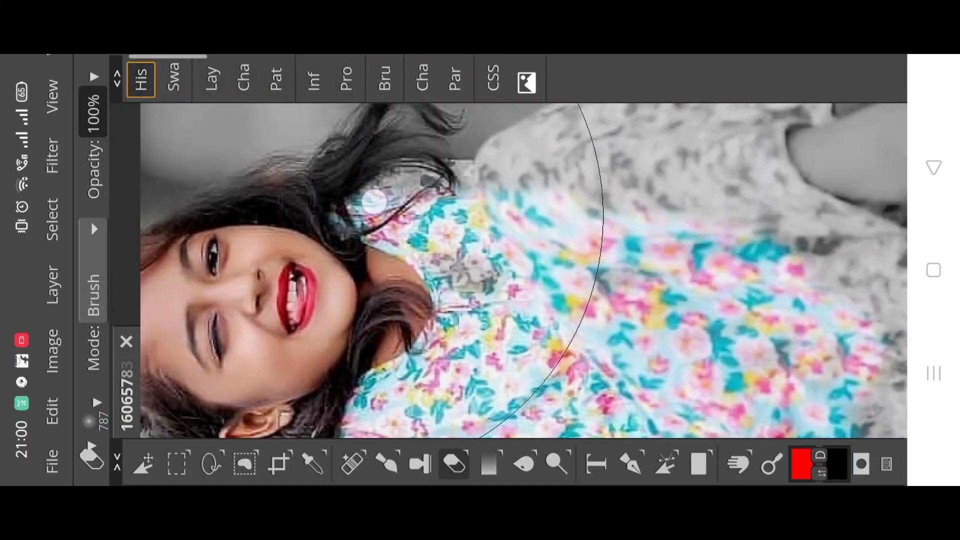
pyautogui.scroll(-2, 450, 200)
pyautogui.scroll(-2, 583, 155)
pyautogui.scroll(3, 584, 155)
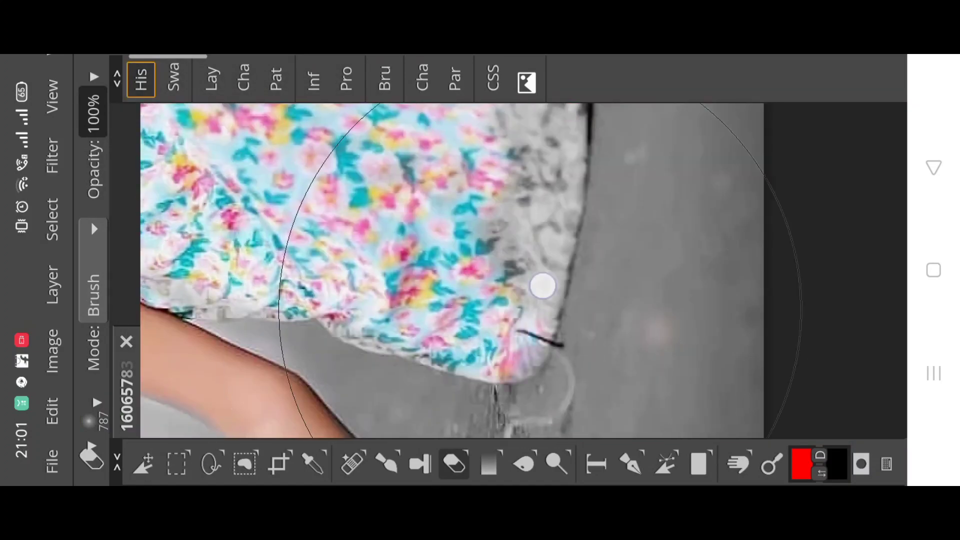
pyautogui.click(174, 78)
pyautogui.click(144, 310)
pyautogui.click(243, 206)
pyautogui.scroll(-3, 450, 240)
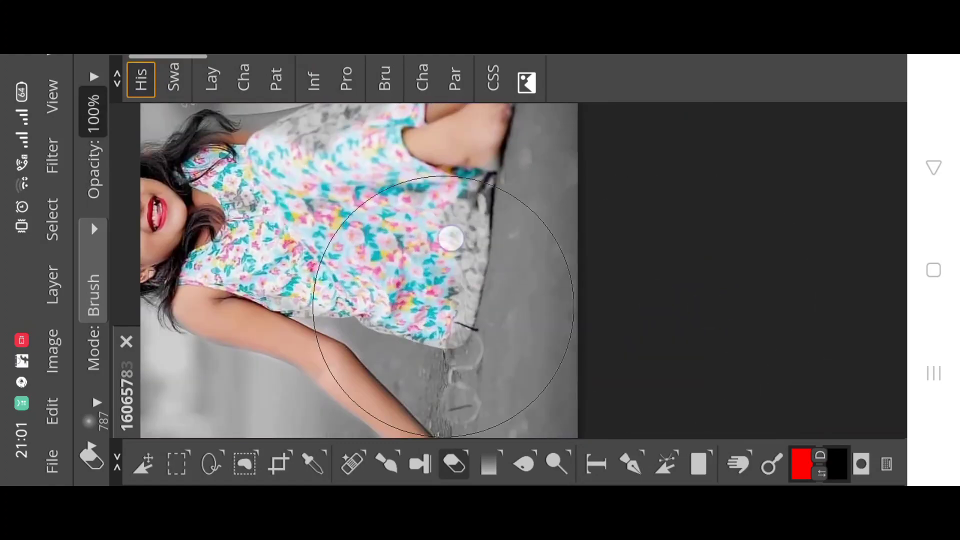
pyautogui.scroll(4, 458, 238)
pyautogui.scroll(-3, 459, 238)
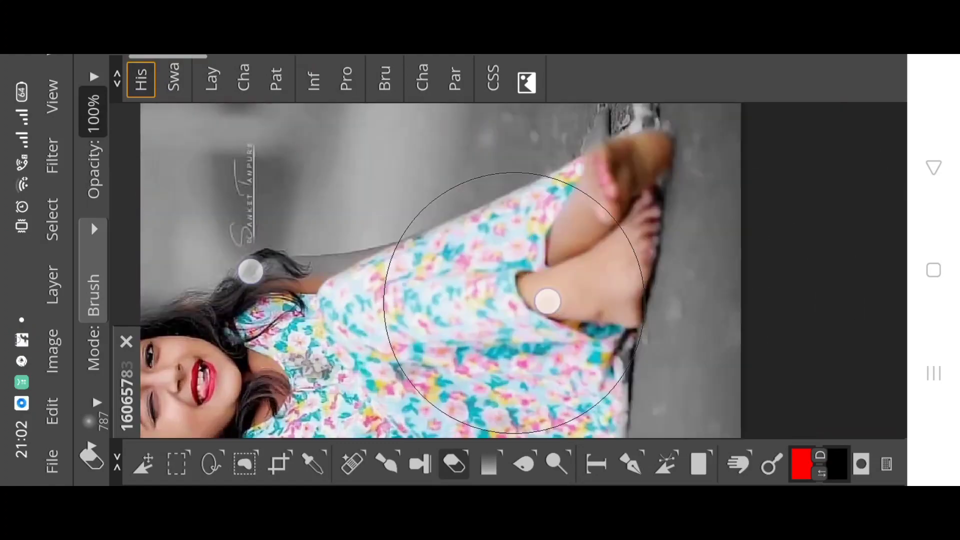
pyautogui.scroll(2, 399, 285)
pyautogui.scroll(2, 508, 279)
pyautogui.scroll(-5, 700, 265)
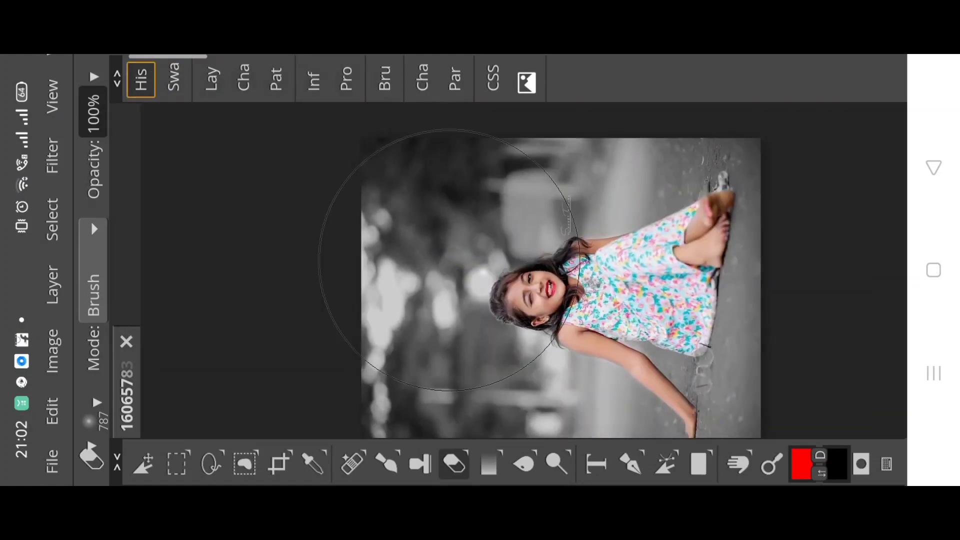
pyautogui.scroll(-3, 531, 270)
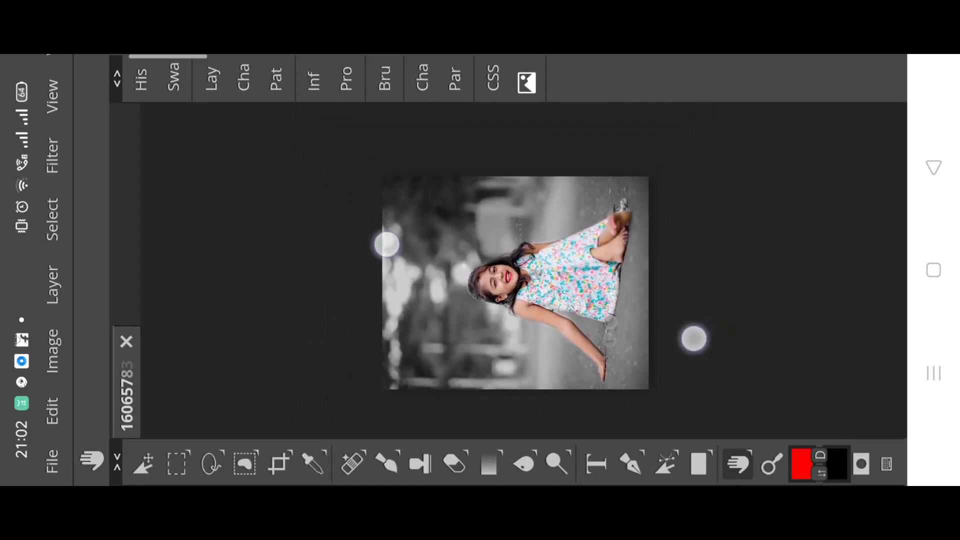
pyautogui.scroll(2, 530, 270)
pyautogui.scroll(1, 530, 270)
pyautogui.click(211, 79)
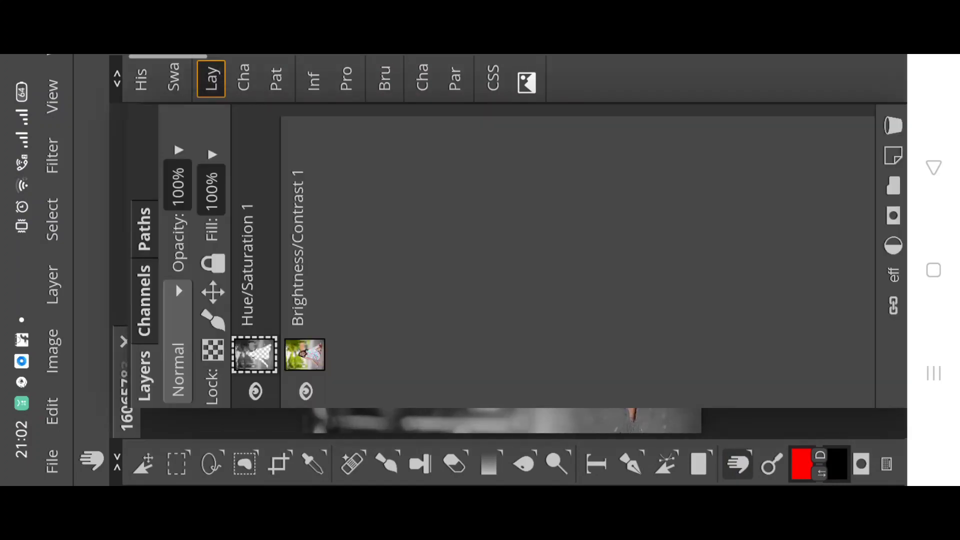
# Step: Add a Curves adjustment with the Red channel curve pulled down, tinting the photo teal
pyautogui.click(894, 246)
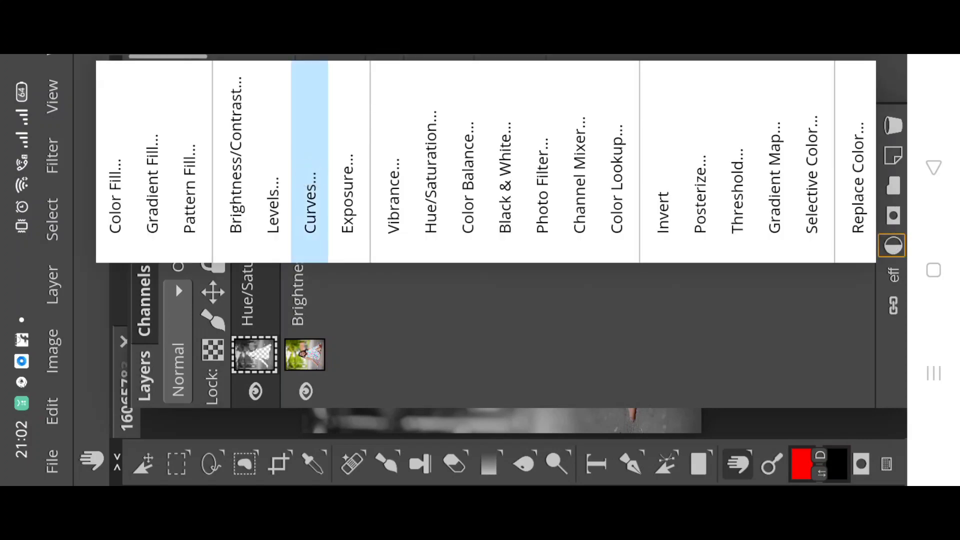
pyautogui.click(310, 200)
pyautogui.moveTo(261, 346); pyautogui.dragTo(260, 302)
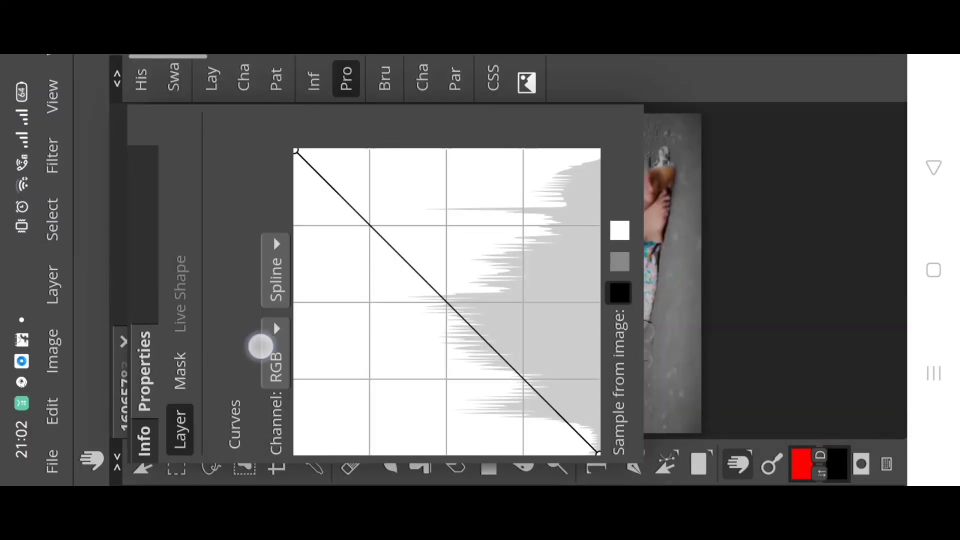
pyautogui.click(266, 351)
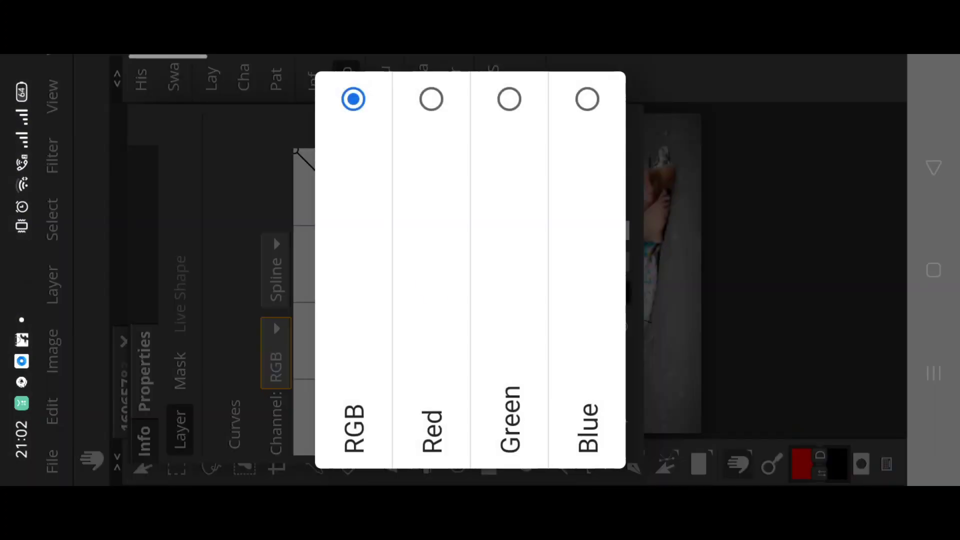
pyautogui.click(431, 260)
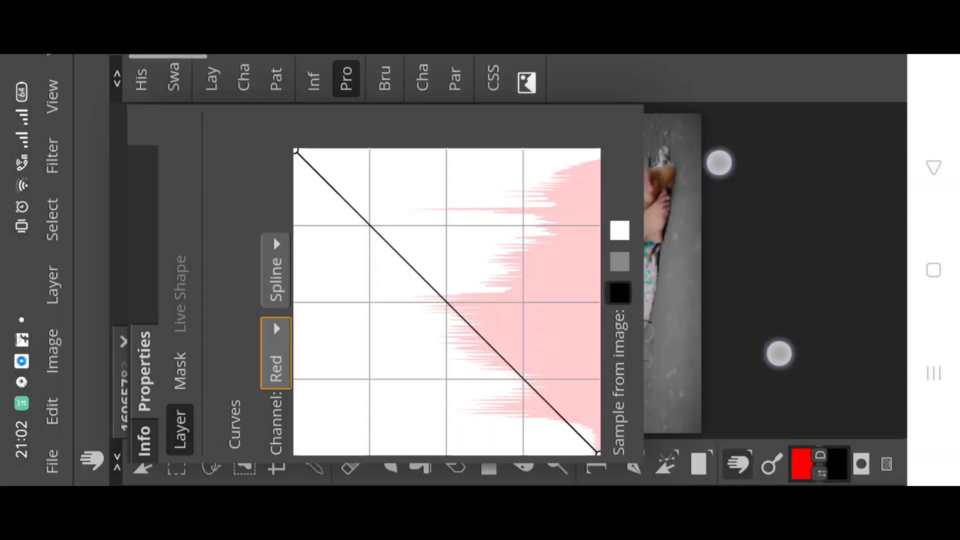
pyautogui.moveTo(401, 257); pyautogui.dragTo(402, 202)
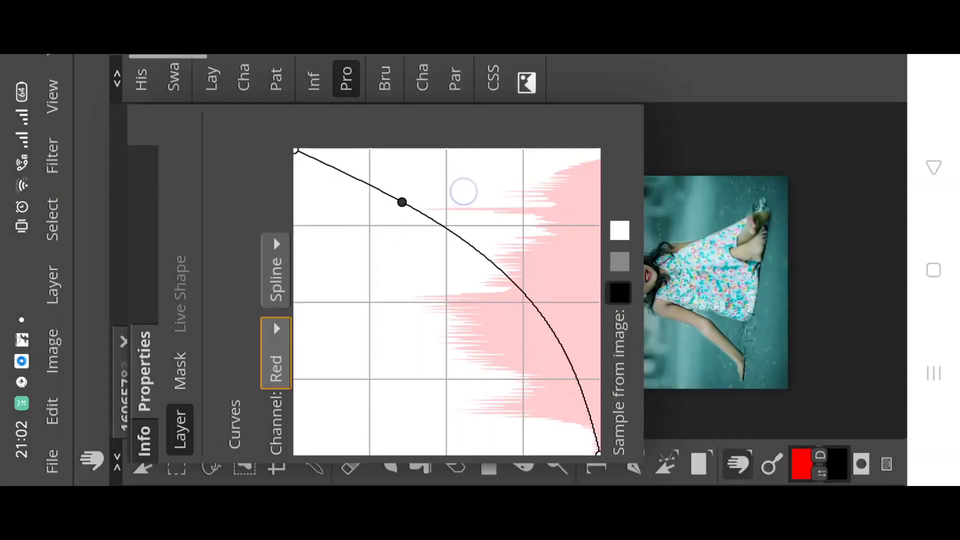
pyautogui.moveTo(463, 192); pyautogui.dragTo(591, 161)
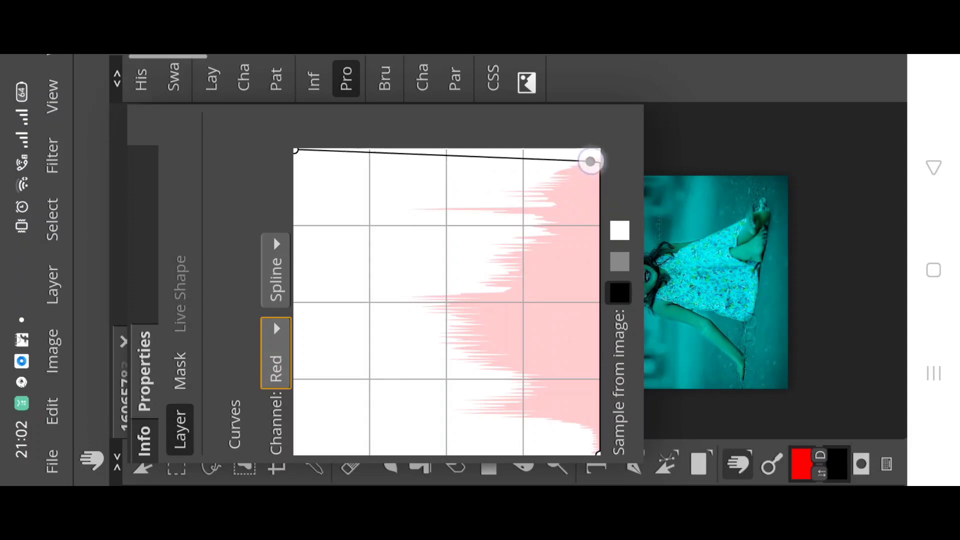
pyautogui.click(346, 78)
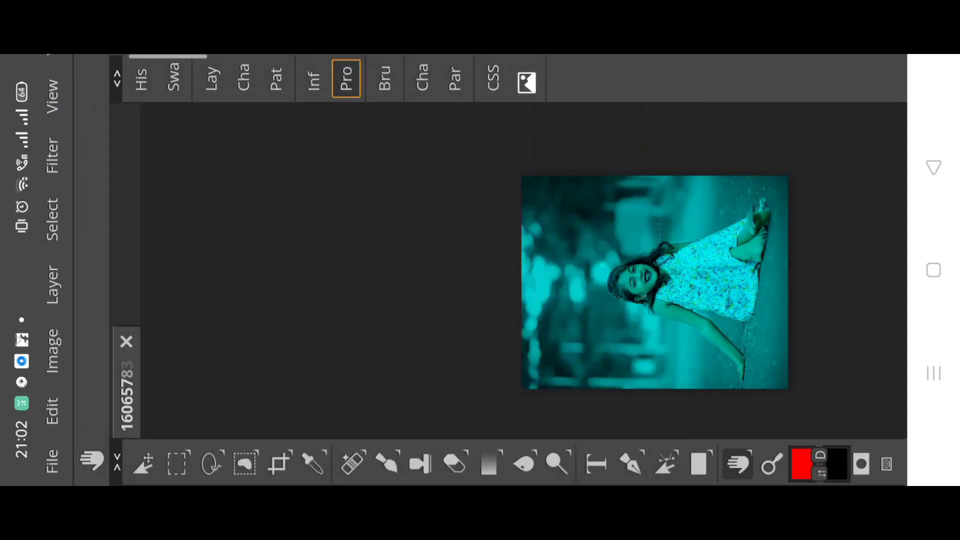
pyautogui.click(211, 78)
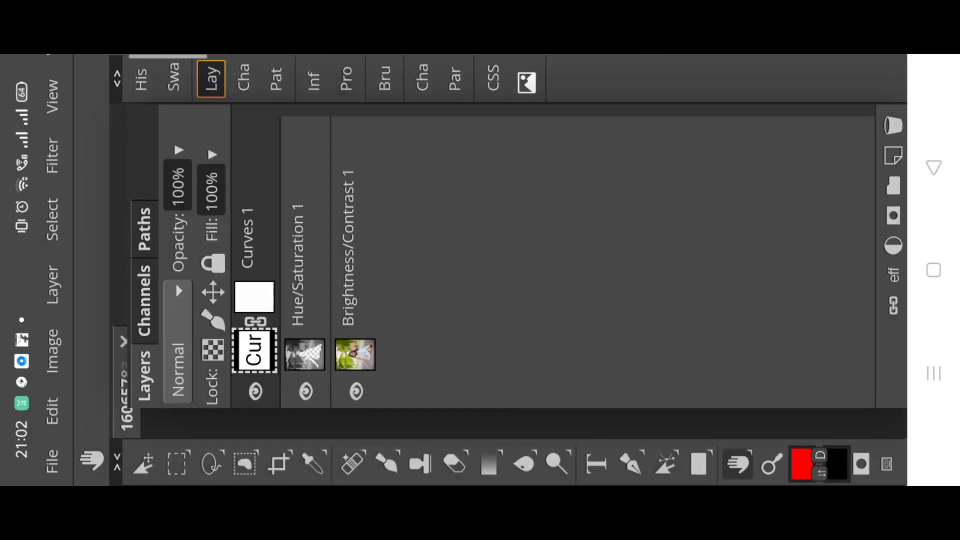
# Step: Merge the Curves 1 layer down into the layer below
pyautogui.click(212, 78)
pyautogui.scroll(3, 650, 290)
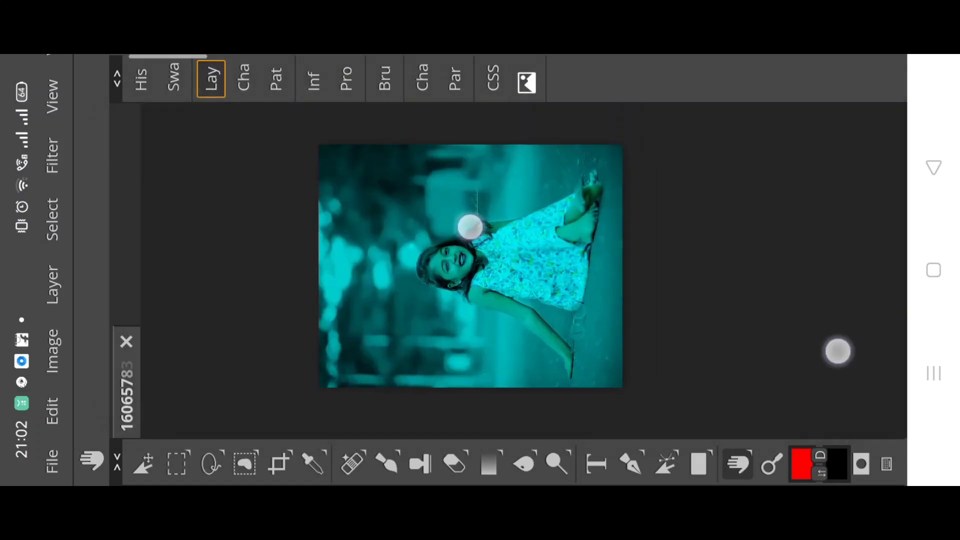
pyautogui.scroll(-3, 650, 290)
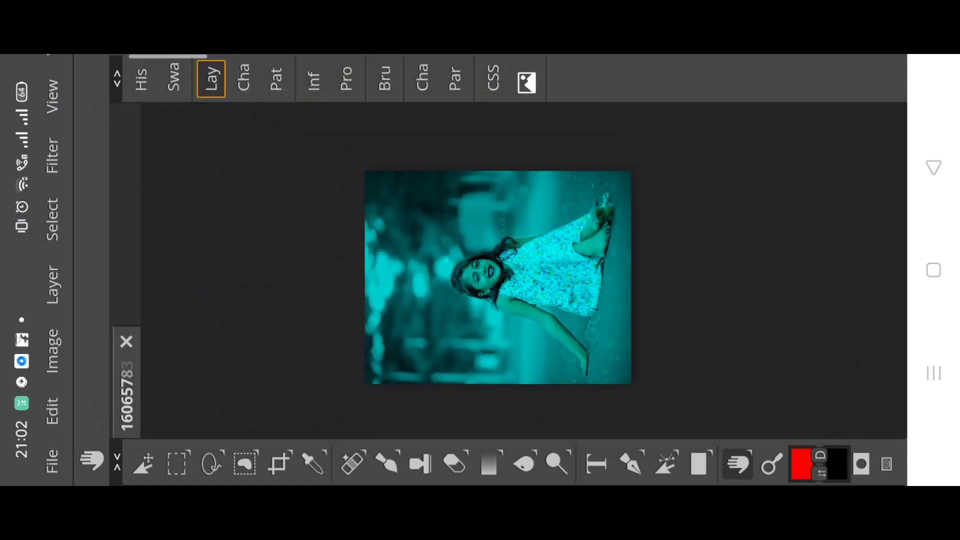
pyautogui.click(211, 78)
pyautogui.click(52, 285)
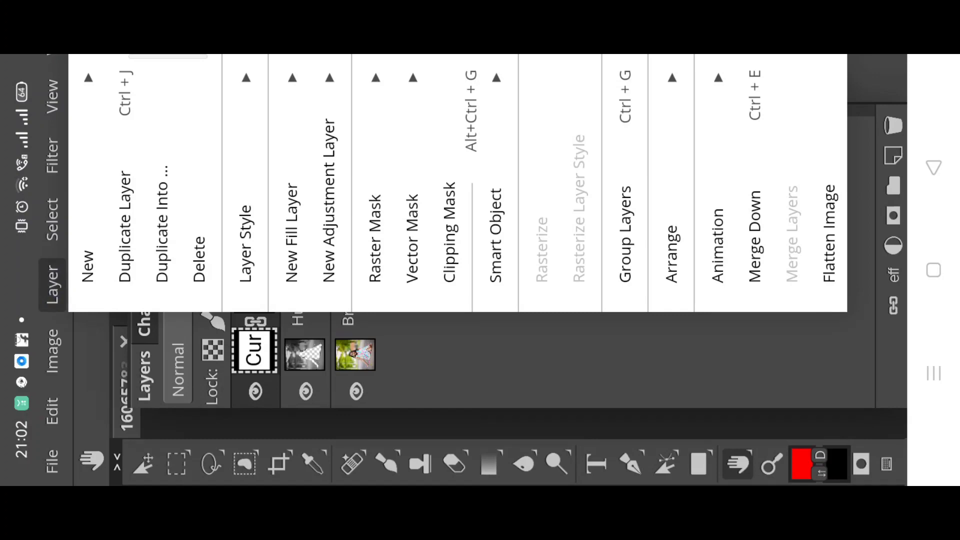
pyautogui.click(755, 216)
pyautogui.click(211, 78)
# Step: Switch back to the eraser, check the layers, and bring up the File menu
pyautogui.click(454, 462)
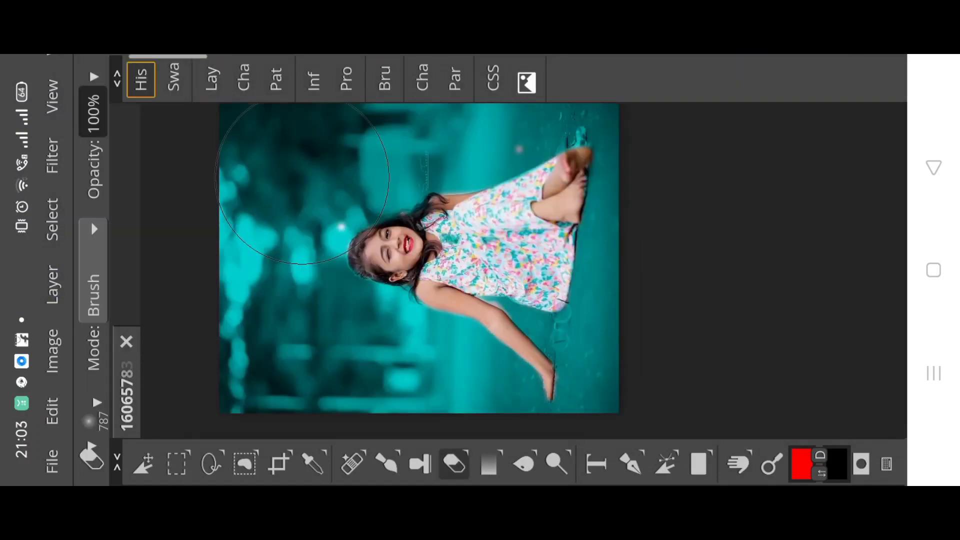
pyautogui.moveTo(178, 172); pyautogui.dragTo(195, 191)
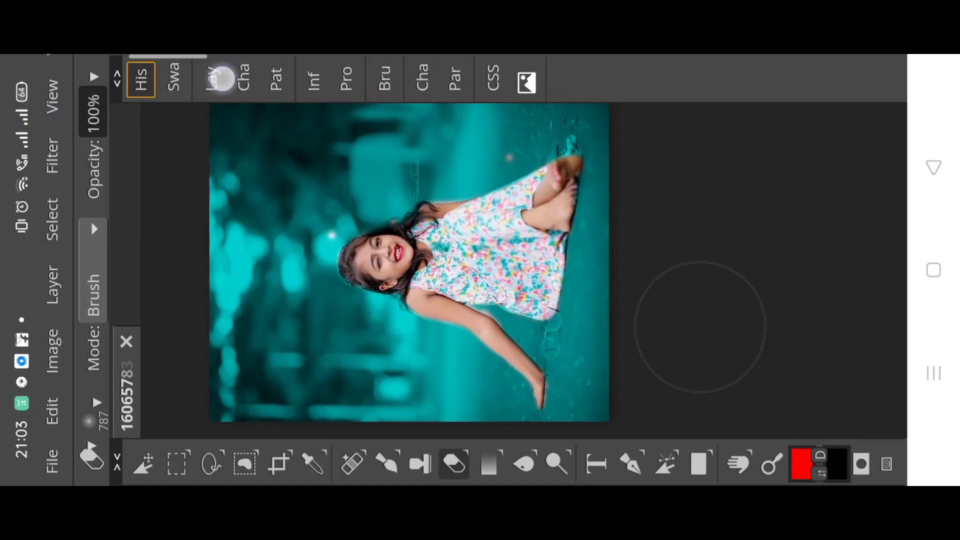
pyautogui.click(221, 78)
pyautogui.click(211, 78)
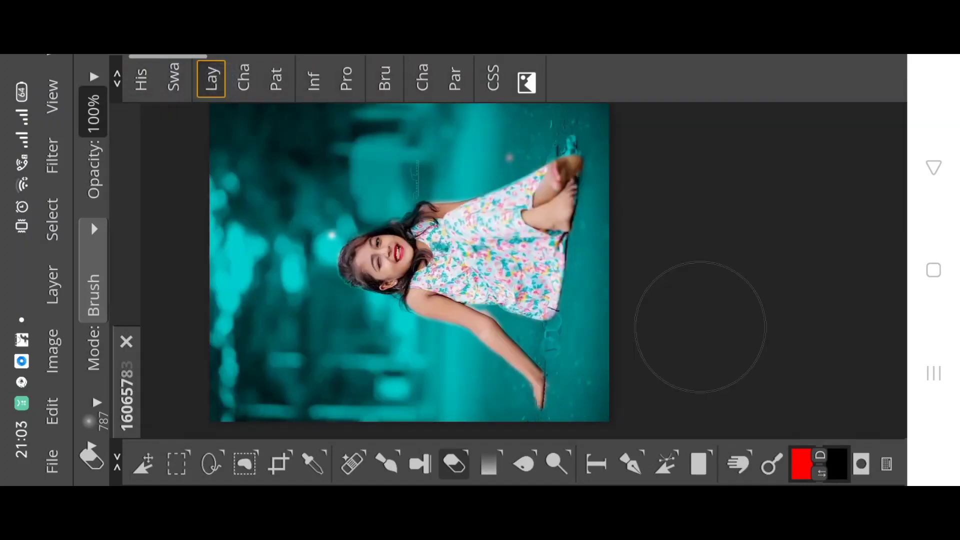
pyautogui.click(52, 460)
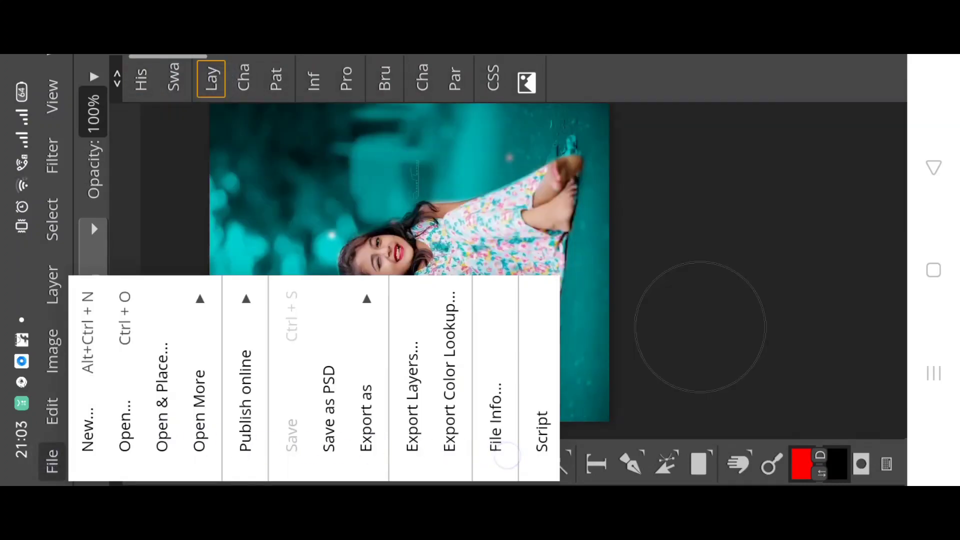
# Step: Place the white butterfly PNG from the Download folder onto the teal photo
pyautogui.click(170, 361)
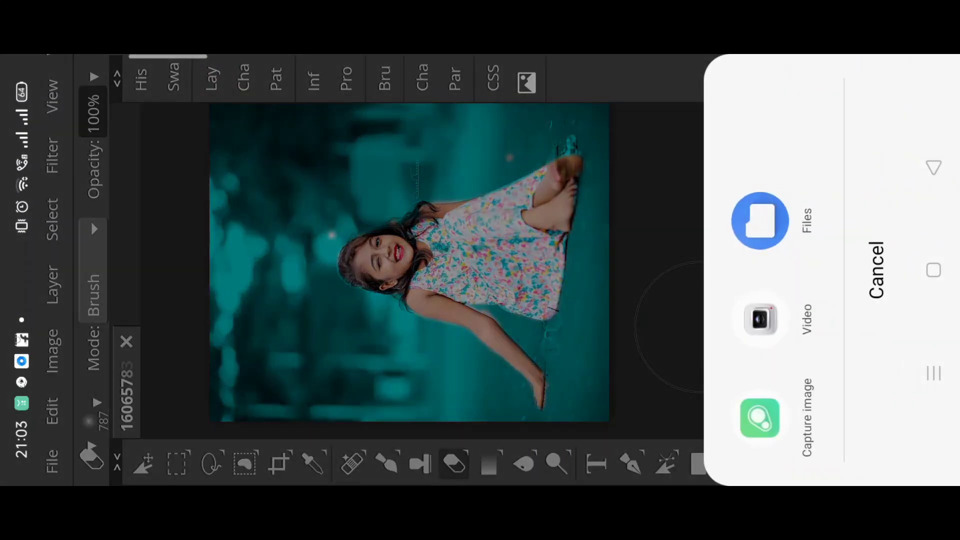
pyautogui.click(760, 220)
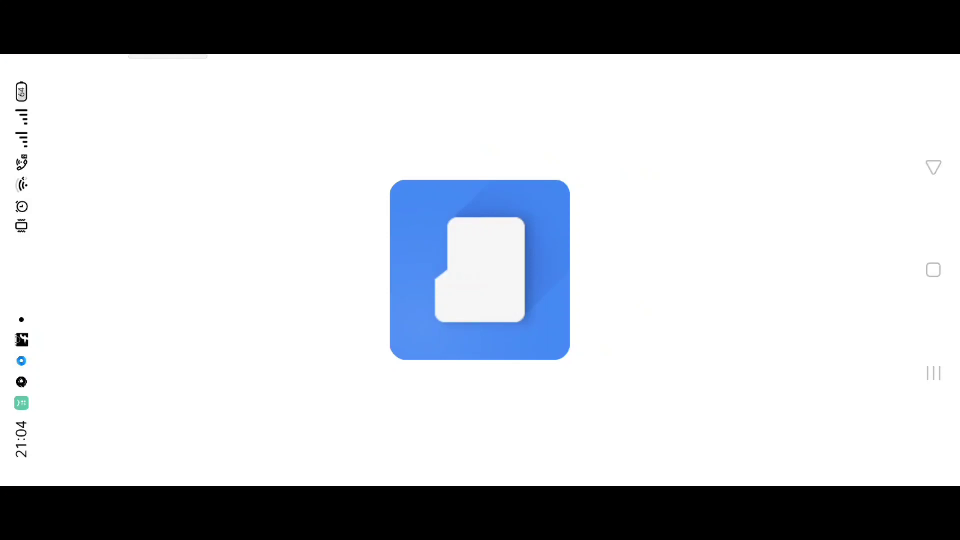
pyautogui.click(72, 442)
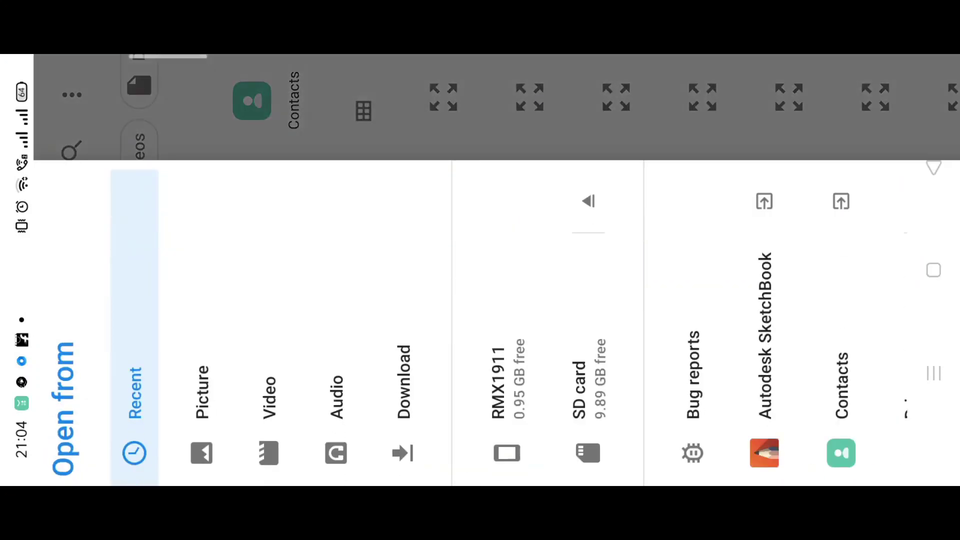
pyautogui.click(398, 340)
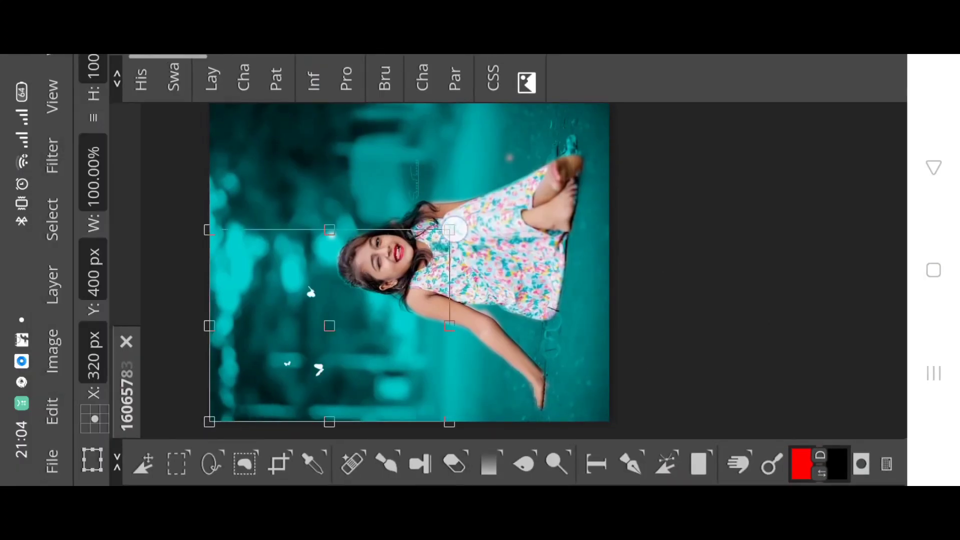
# Step: Enlarge the first butterflies to 132.50%, then place another butterfly PNG from Download
pyautogui.moveTo(455, 231)
pyautogui.mouseDown()
pyautogui.moveTo(483, 203)
pyautogui.moveTo(510, 145)
pyautogui.moveTo(593, 89)
pyautogui.mouseUp()
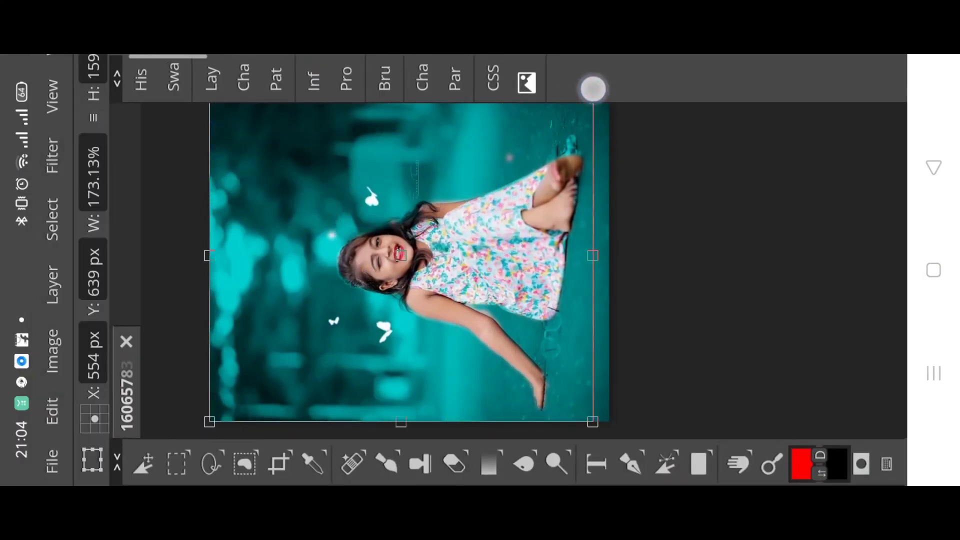
pyautogui.click(742, 191)
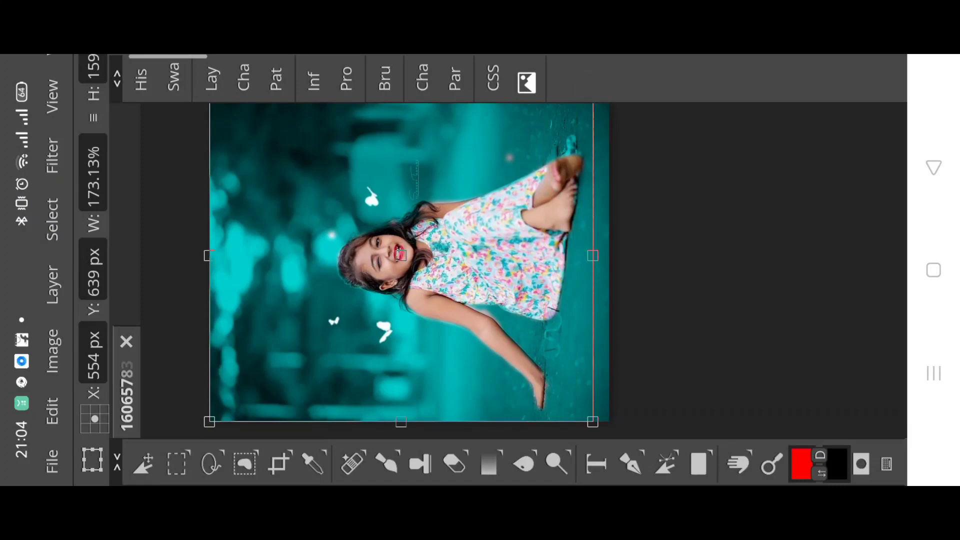
pyautogui.click(52, 461)
pyautogui.click(52, 460)
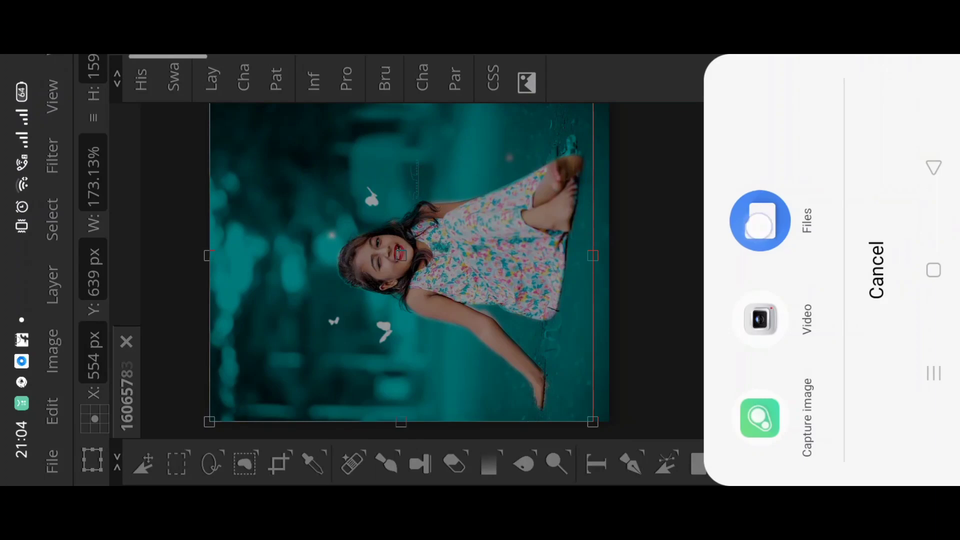
pyautogui.click(761, 221)
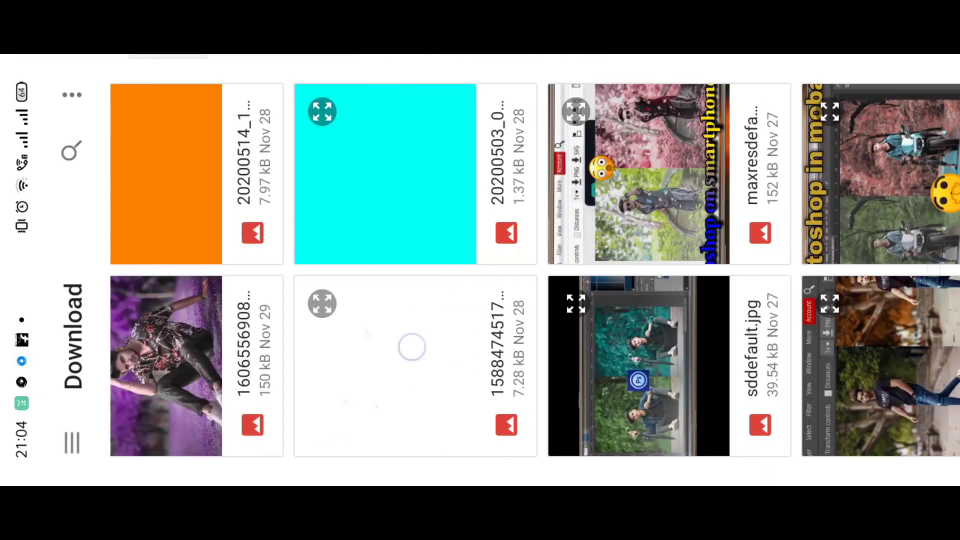
pyautogui.click(166, 366)
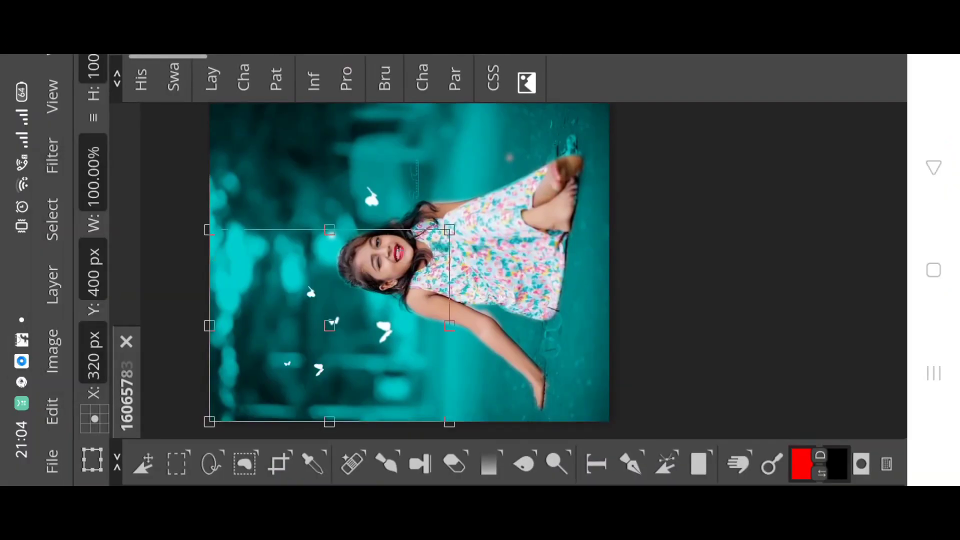
# Step: Move the new butterflies up around the girl's head and switch to the Hand tool
pyautogui.moveTo(336, 418)
pyautogui.mouseDown()
pyautogui.moveTo(334, 395)
pyautogui.moveTo(323, 394)
pyautogui.moveTo(300, 188)
pyautogui.moveTo(306, 64)
pyautogui.moveTo(336, 323)
pyautogui.moveTo(285, 195)
pyautogui.moveTo(304, 233)
pyautogui.moveTo(309, 199)
pyautogui.moveTo(287, 212)
pyautogui.mouseUp()
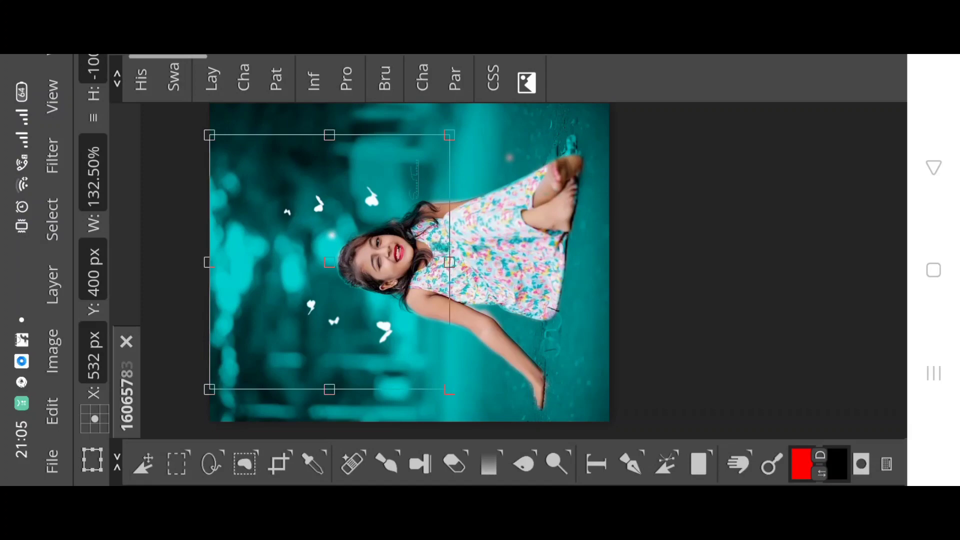
pyautogui.click(211, 78)
pyautogui.click(211, 79)
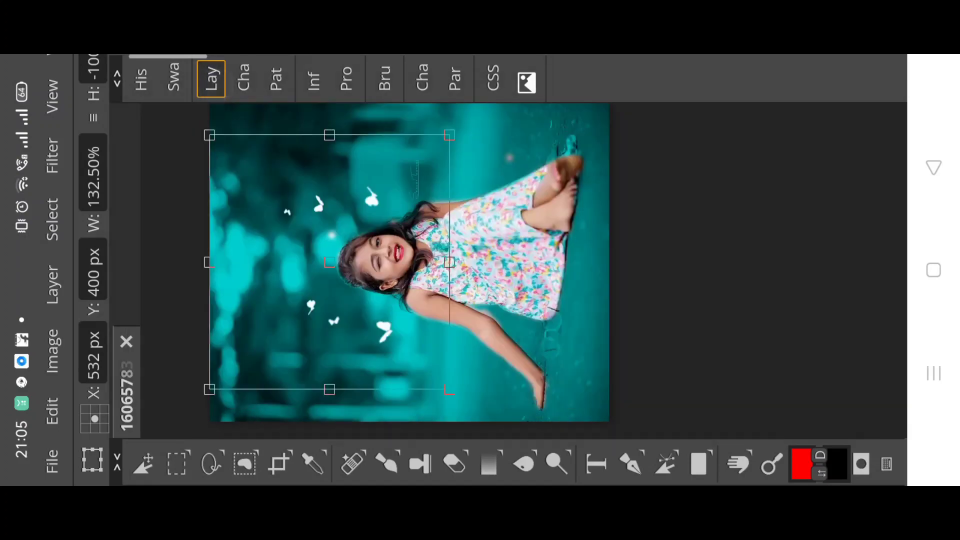
pyautogui.click(738, 464)
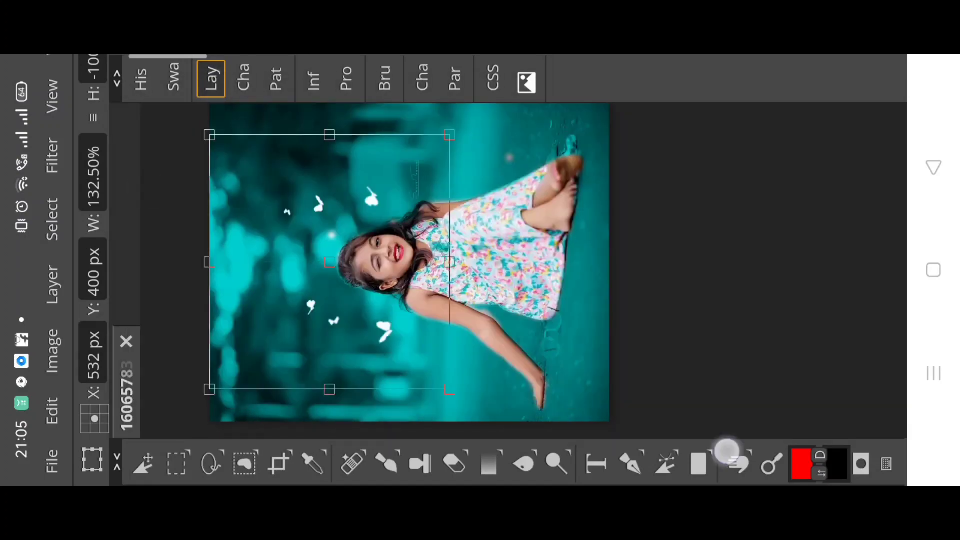
pyautogui.scroll(-1, 442, 259)
pyautogui.scroll(-1, 425, 270)
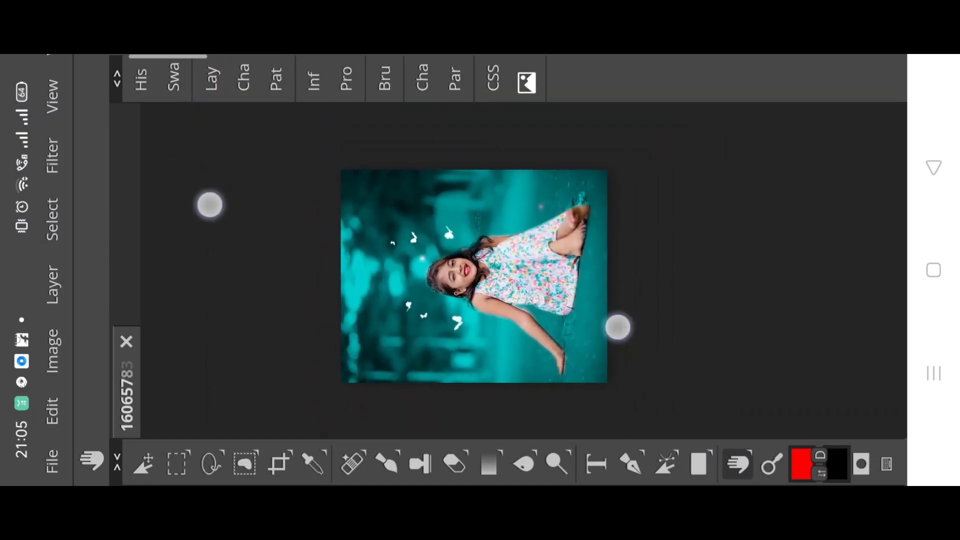
# Step: Add a Gradient Map adjustment layer over the photo
pyautogui.click(212, 78)
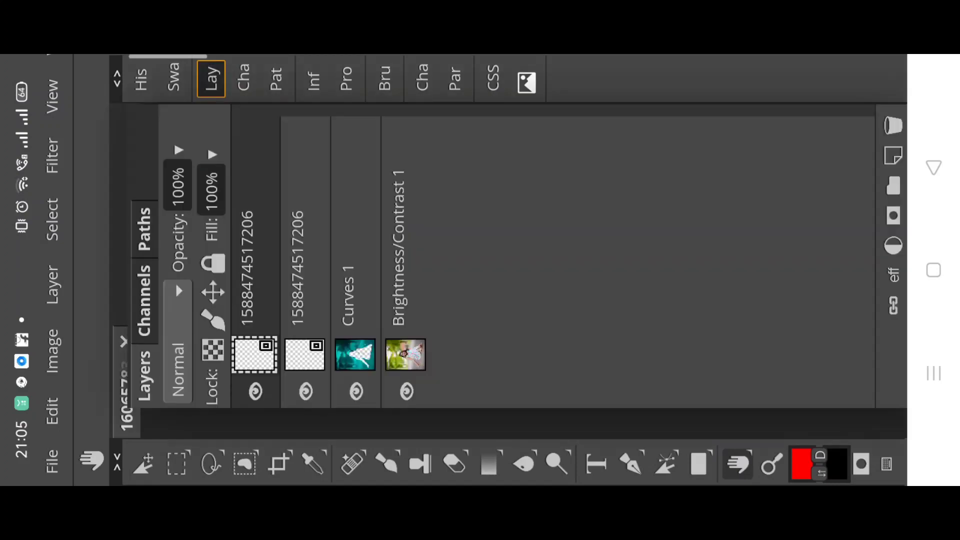
pyautogui.click(894, 246)
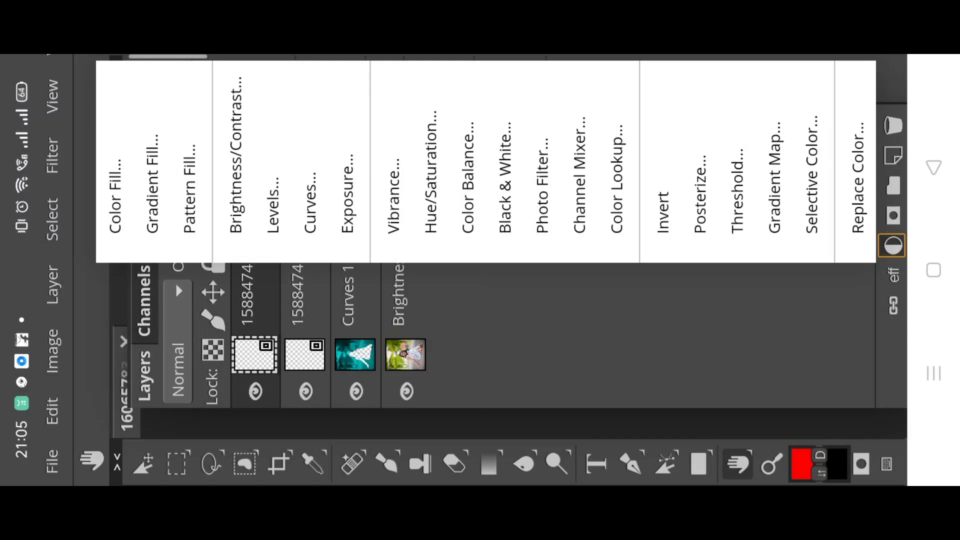
pyautogui.click(774, 162)
pyautogui.scroll(1, 741, 263)
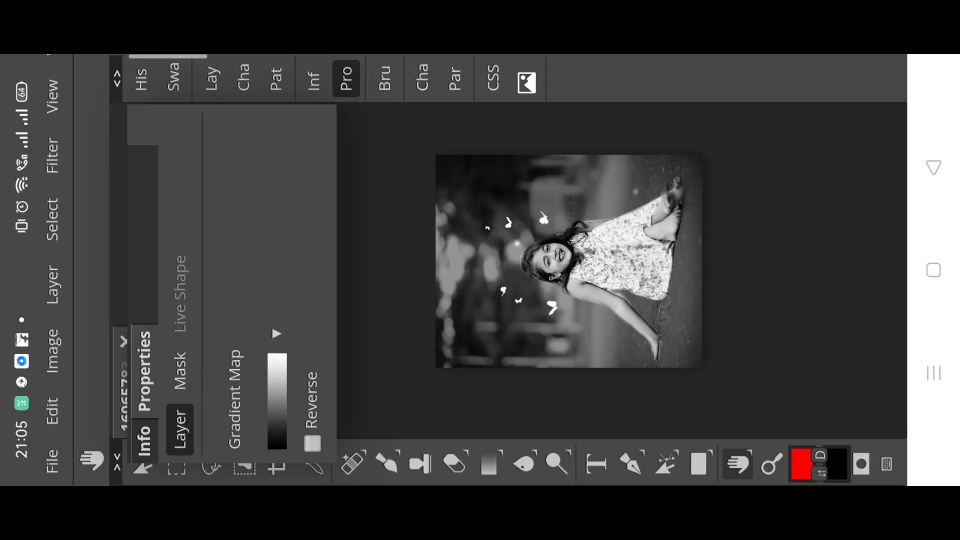
pyautogui.click(346, 77)
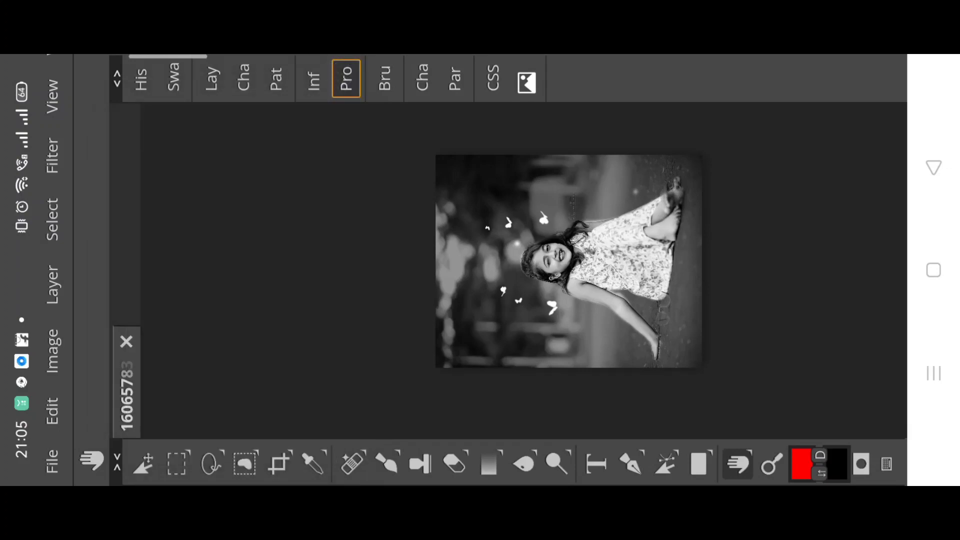
# Step: Set the Gradient Map 1 layer's blend mode to Soft Light
pyautogui.click(211, 77)
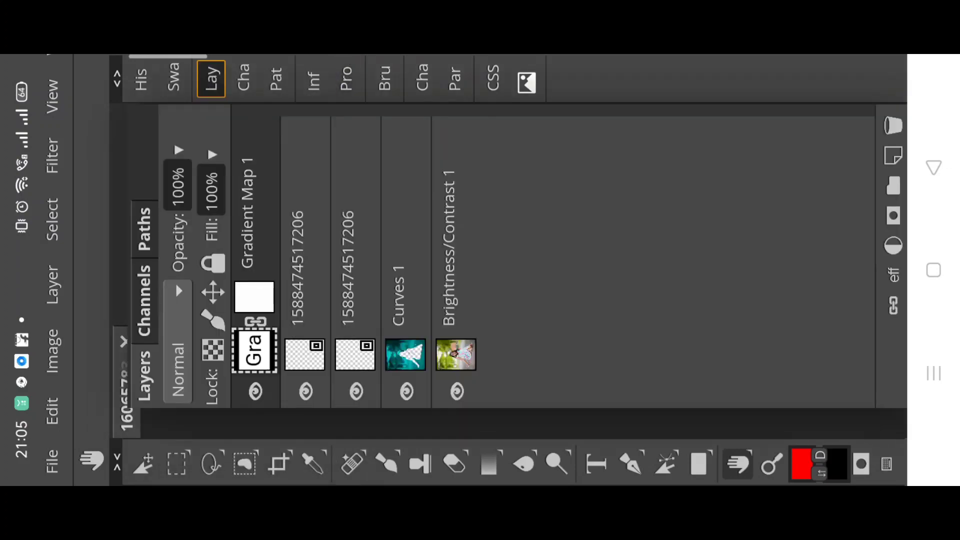
pyautogui.click(178, 300)
pyautogui.scroll(-1, 605, 237)
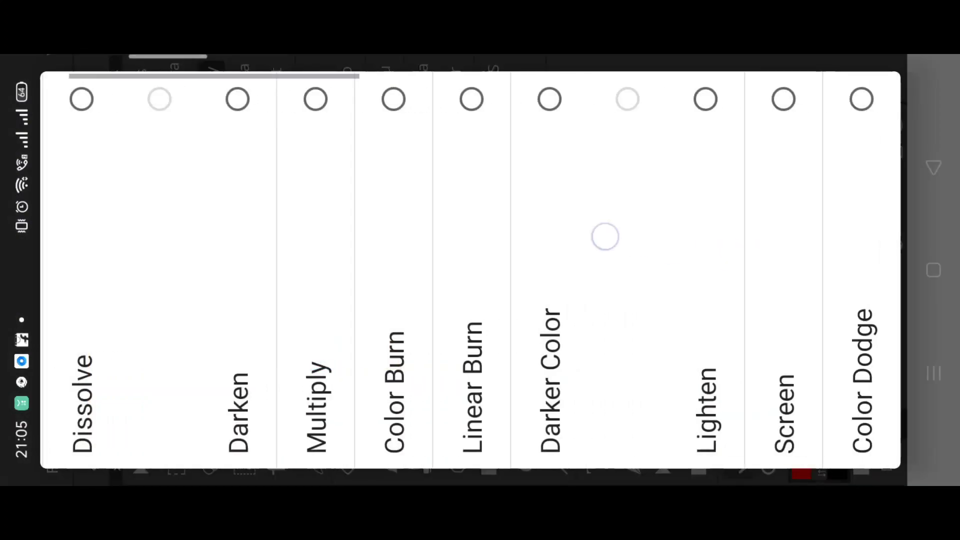
pyautogui.scroll(-2, 605, 237)
pyautogui.scroll(-1, 583, 221)
pyautogui.scroll(-1, 605, 230)
pyautogui.scroll(-2, 734, 258)
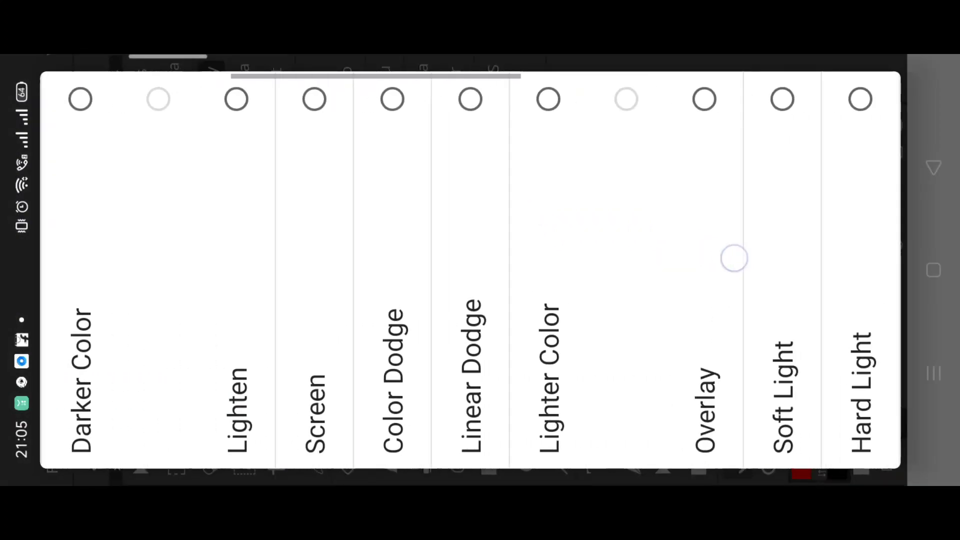
pyautogui.scroll(-1, 734, 258)
pyautogui.click(691, 253)
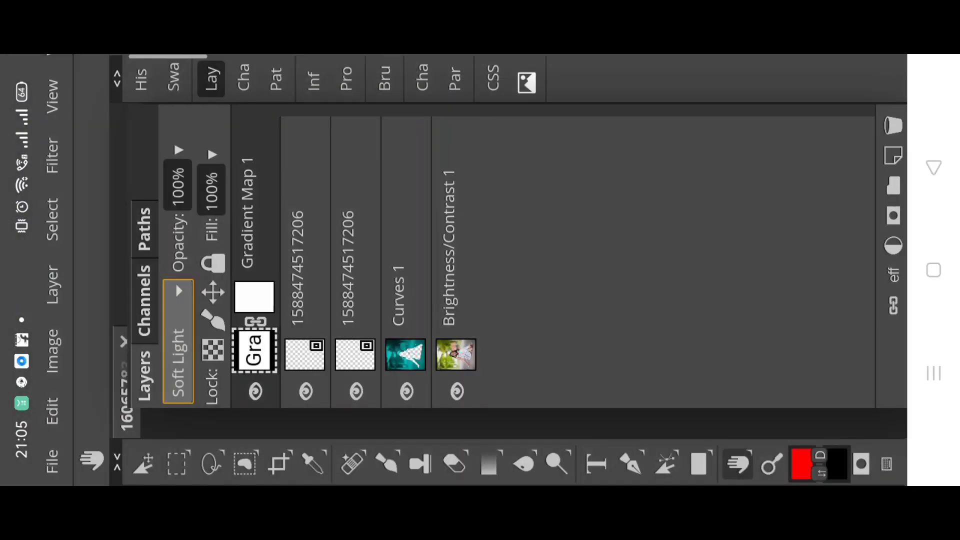
pyautogui.click(211, 79)
# Step: Scroll over the finished teal-toned butterfly photo to review it
pyautogui.scroll(2, 593, 250)
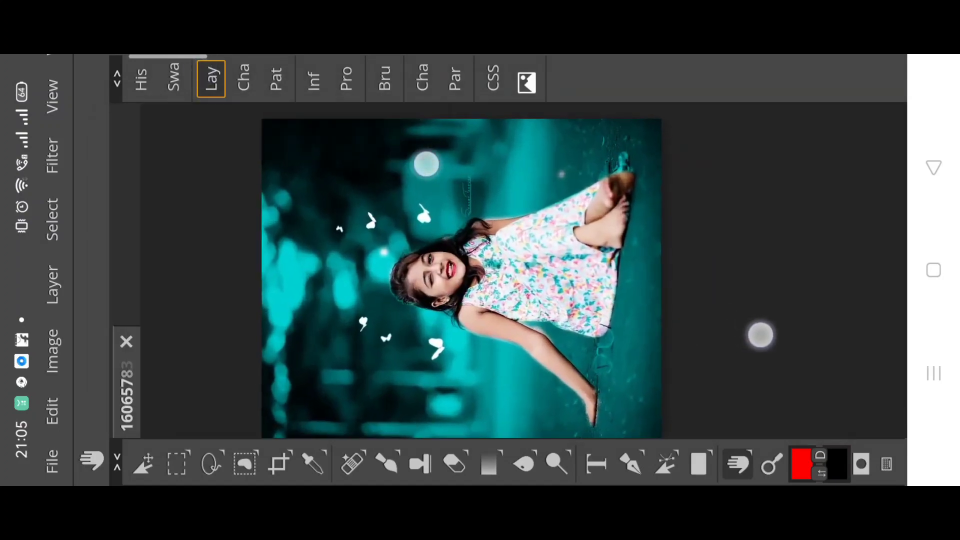
pyautogui.scroll(-2, 735, 326)
pyautogui.scroll(-1, 695, 311)
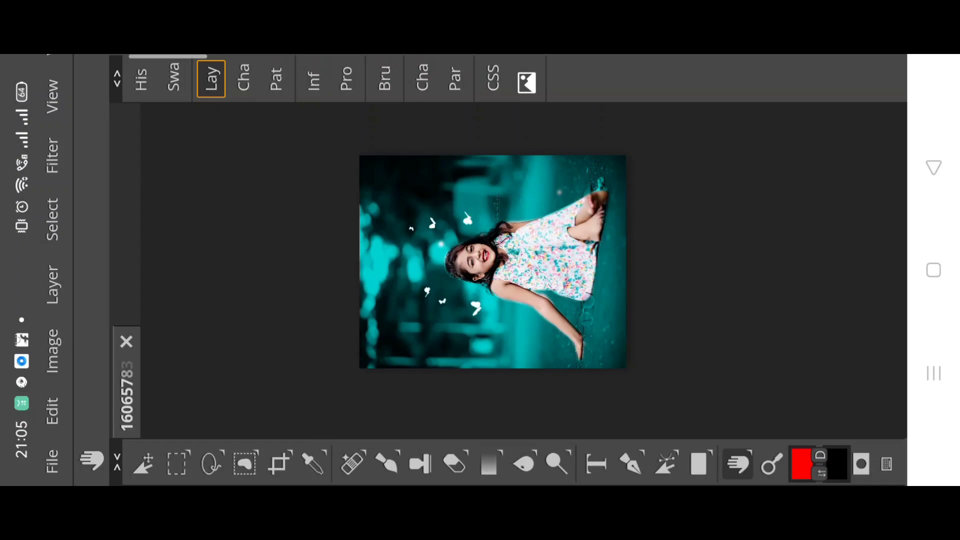
pyautogui.scroll(5, 497, 306)
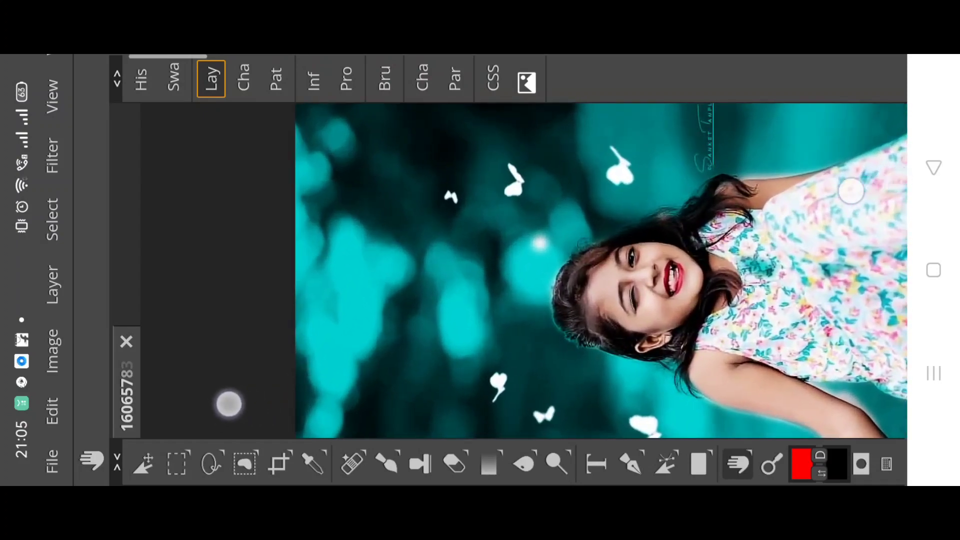
pyautogui.scroll(-2, 540, 297)
pyautogui.scroll(-2, 495, 267)
pyautogui.scroll(-1, 486, 272)
pyautogui.scroll(-1, 485, 274)
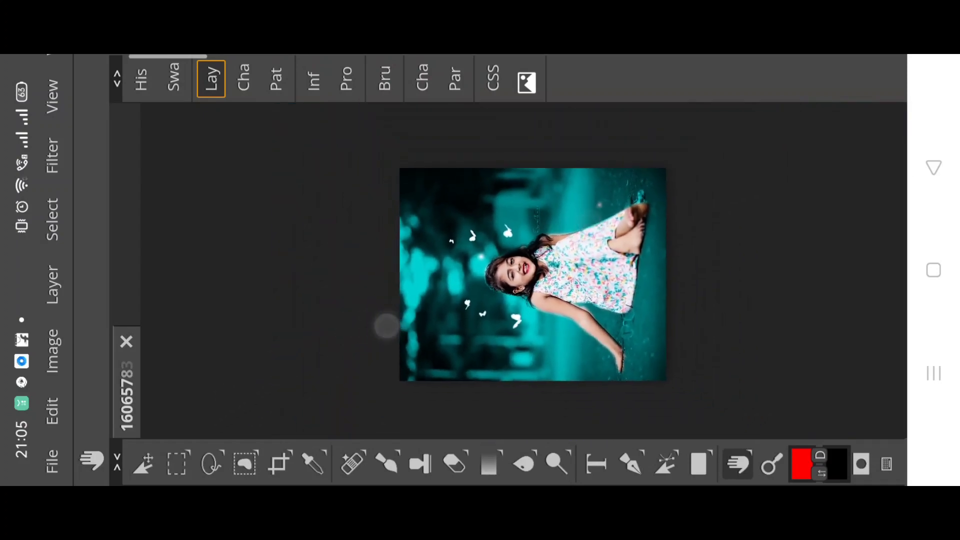
pyautogui.click(500, 444)
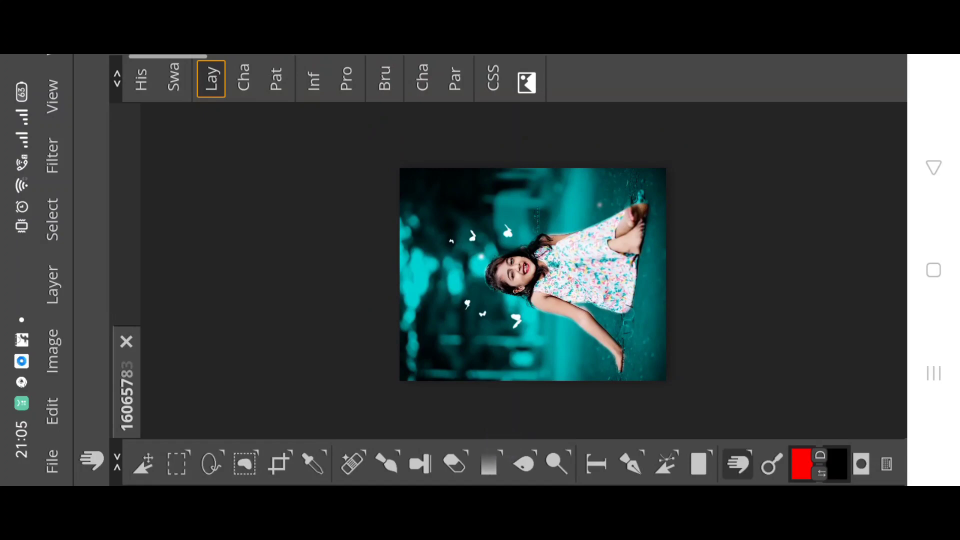
# Step: Export the finished photo as a JPG via File > Export as
pyautogui.click(52, 459)
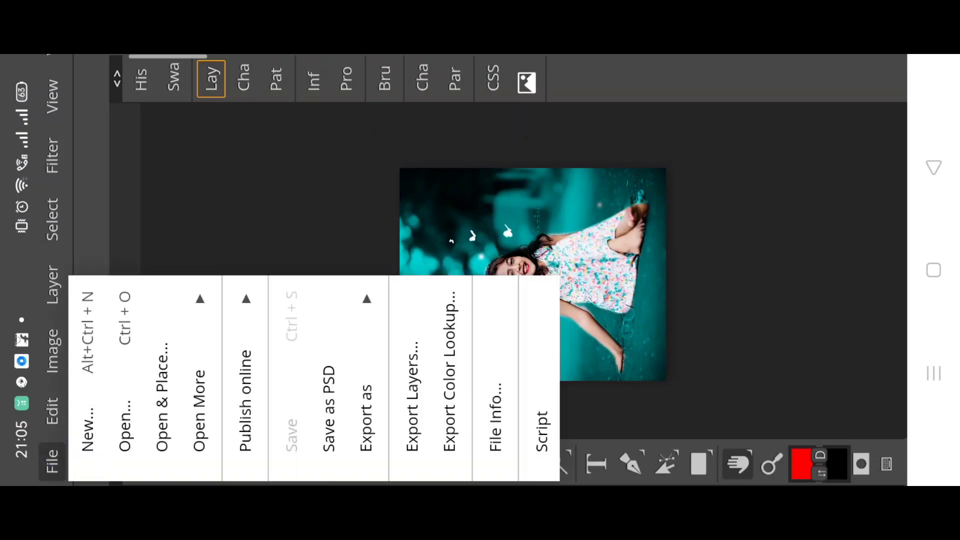
pyautogui.click(366, 418)
pyautogui.click(408, 197)
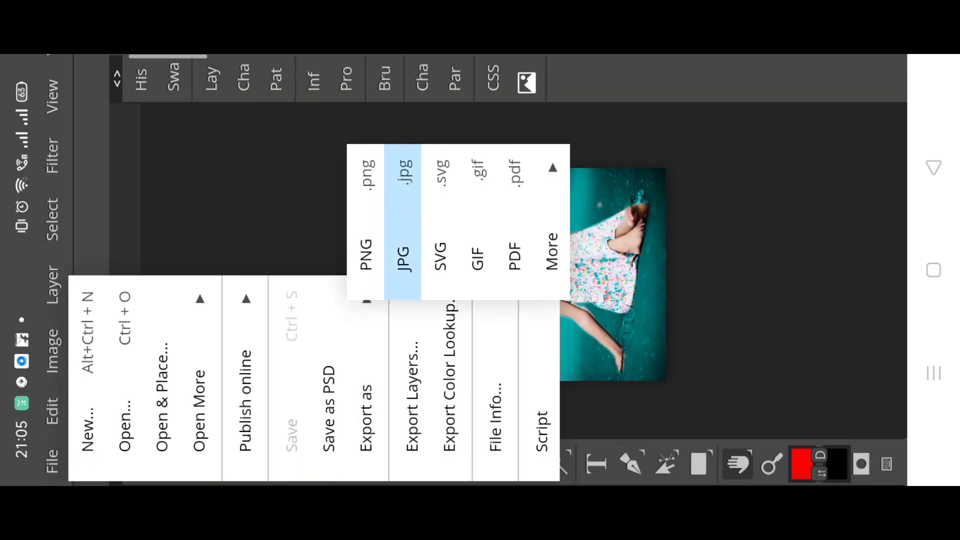